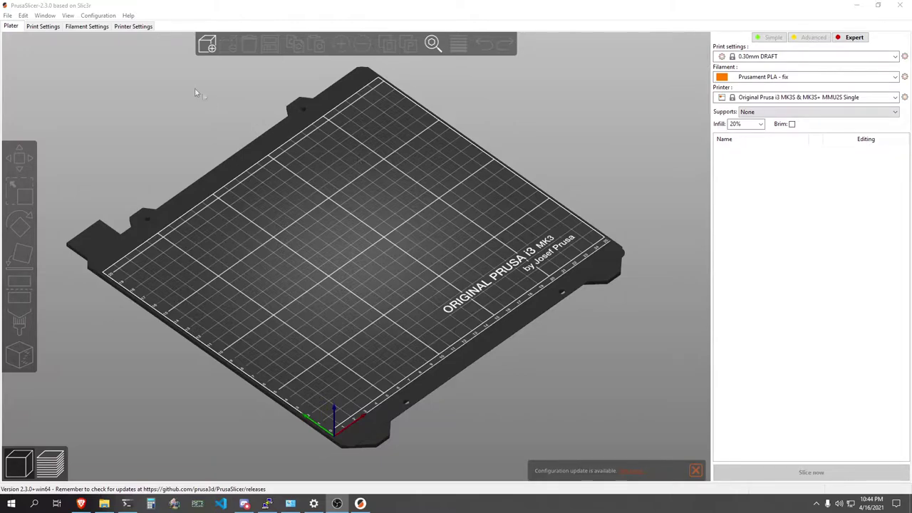
# Add orev2.stl from the STL > settlers_card folder to the print bed.
pyautogui.moveTo(394, 188); pyautogui.dragTo(378, 212)
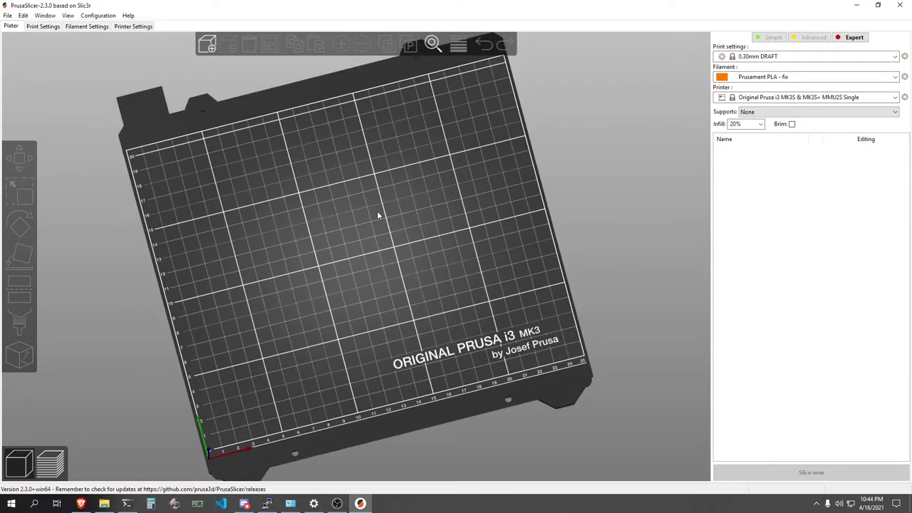
pyautogui.click(208, 44)
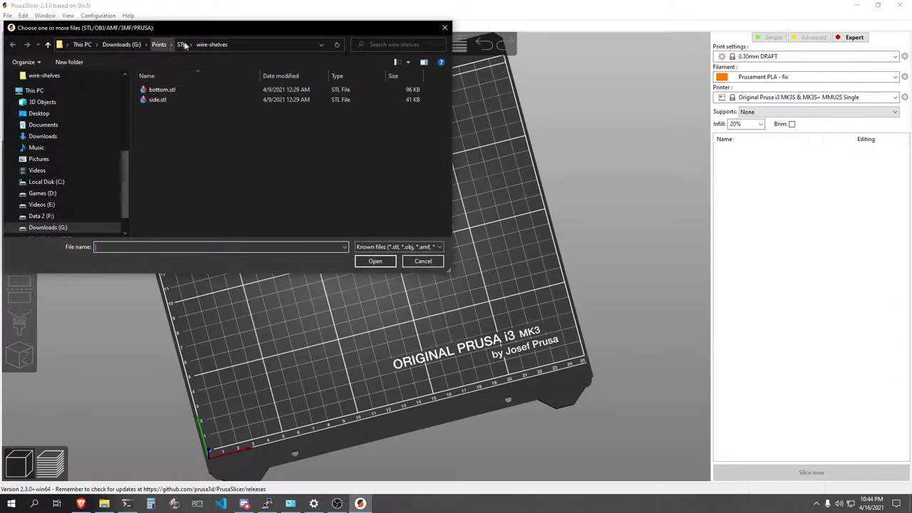
pyautogui.click(182, 45)
pyautogui.doubleClick(186, 129)
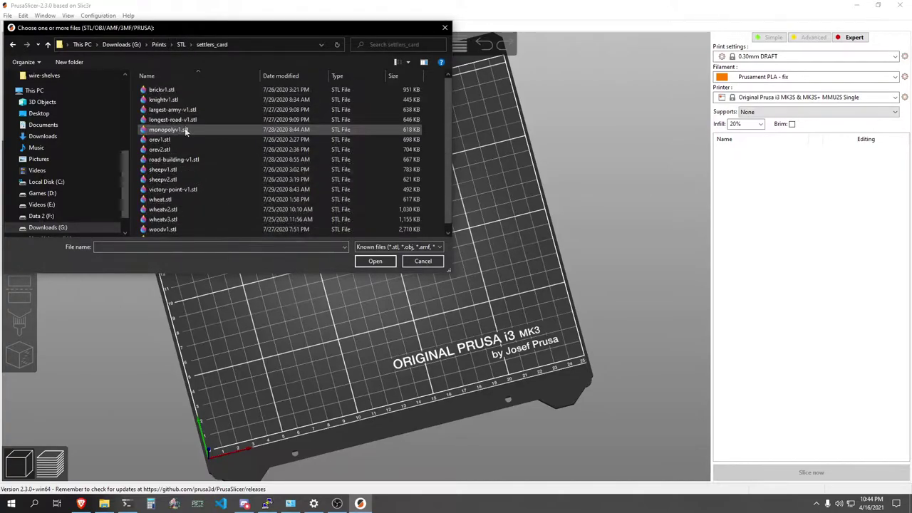
pyautogui.click(202, 149)
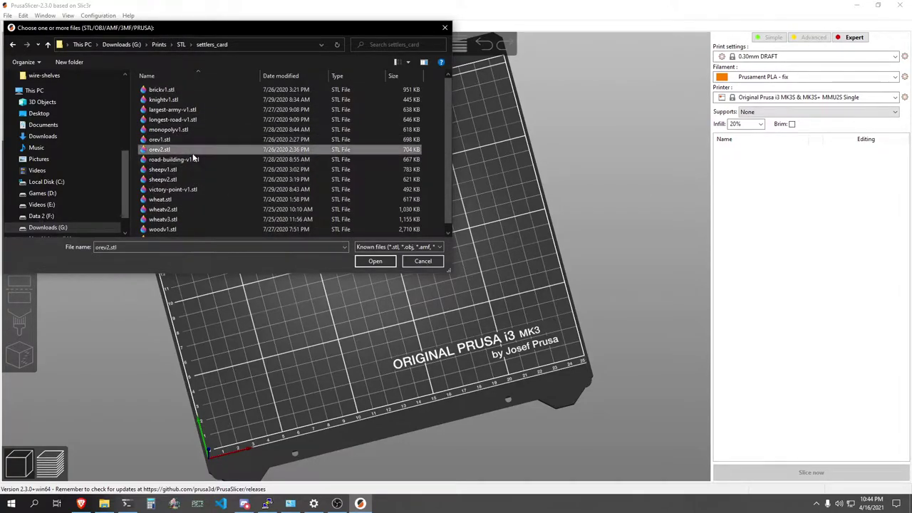
pyautogui.click(375, 261)
pyautogui.moveTo(499, 235); pyautogui.dragTo(437, 297)
# Slice orev2.stl (about 15 minutes, 0.91 m filament) and return to the 3D view.
pyautogui.scroll(8, 393, 321)
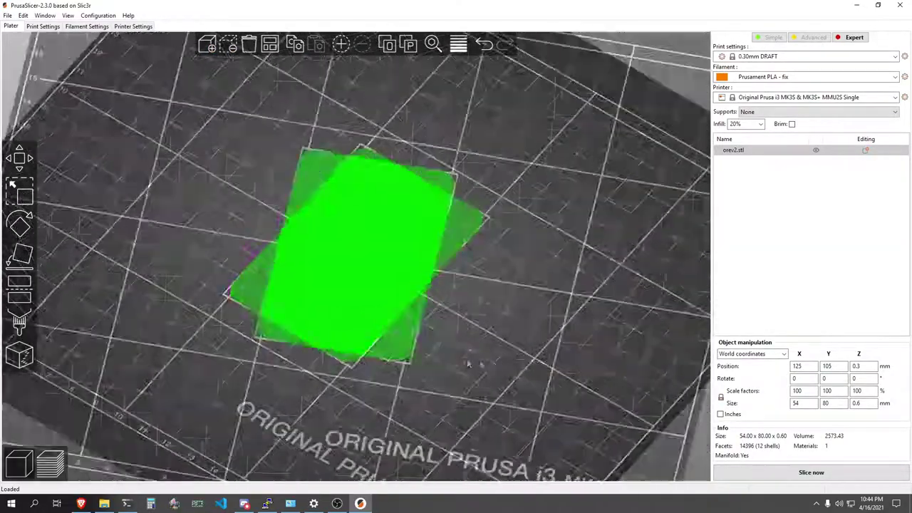
pyautogui.moveTo(468, 364); pyautogui.dragTo(606, 400)
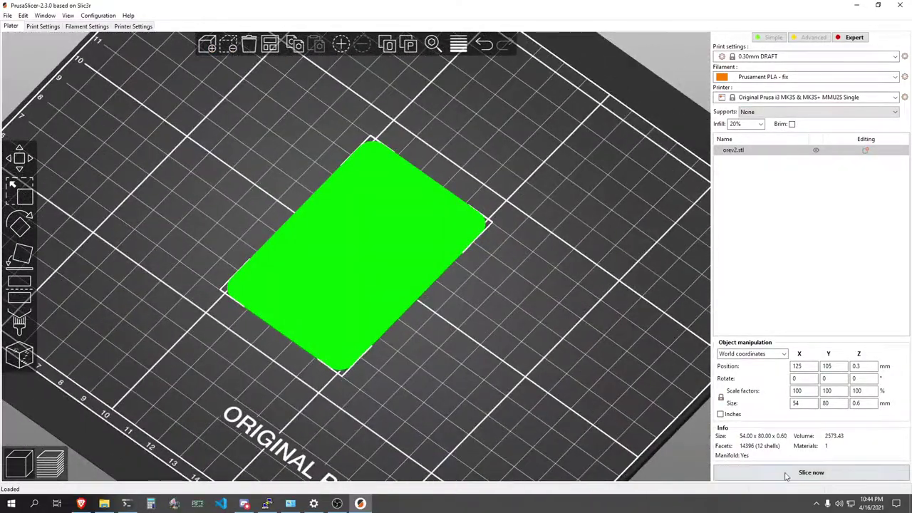
pyautogui.click(810, 472)
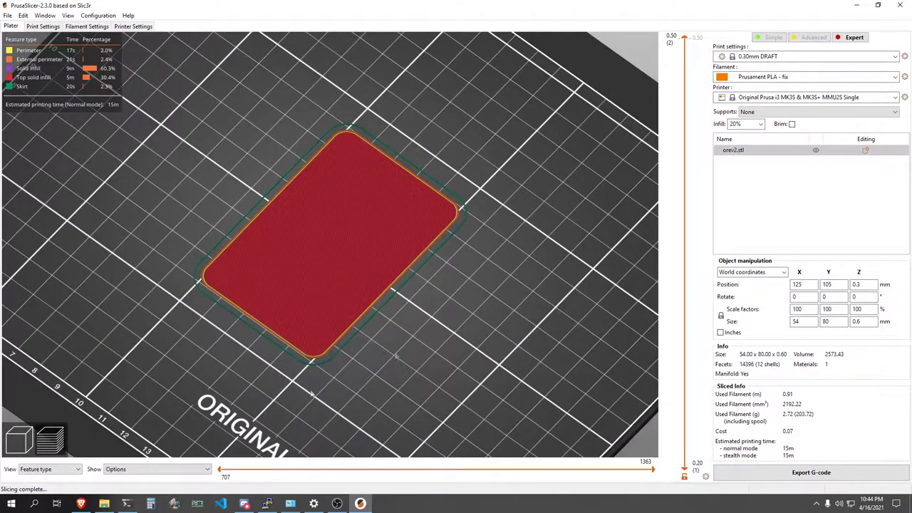
pyautogui.press('Tab')
# Orbit around the card to inspect it, then bring the multicolour printing blog forward.
pyautogui.moveTo(389, 388); pyautogui.dragTo(515, 393)
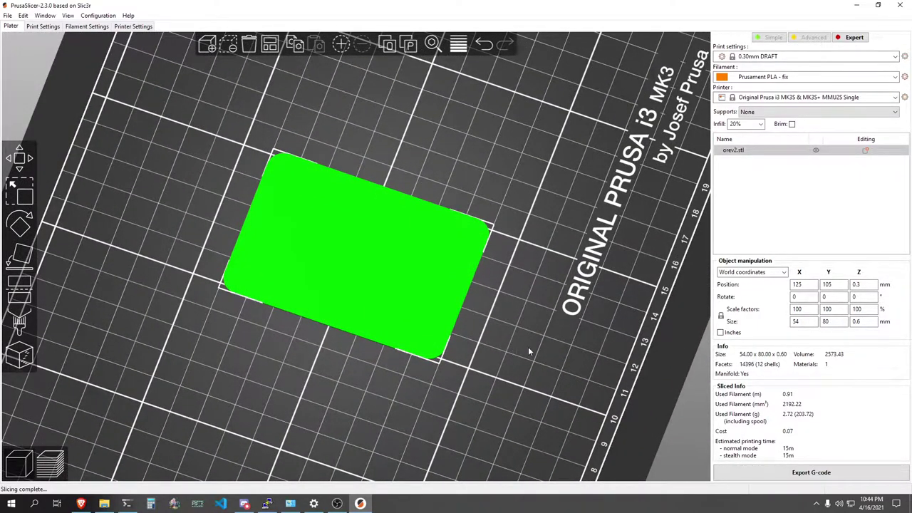
pyautogui.moveTo(528, 346); pyautogui.dragTo(530, 210)
pyautogui.scroll(2, 508, 340)
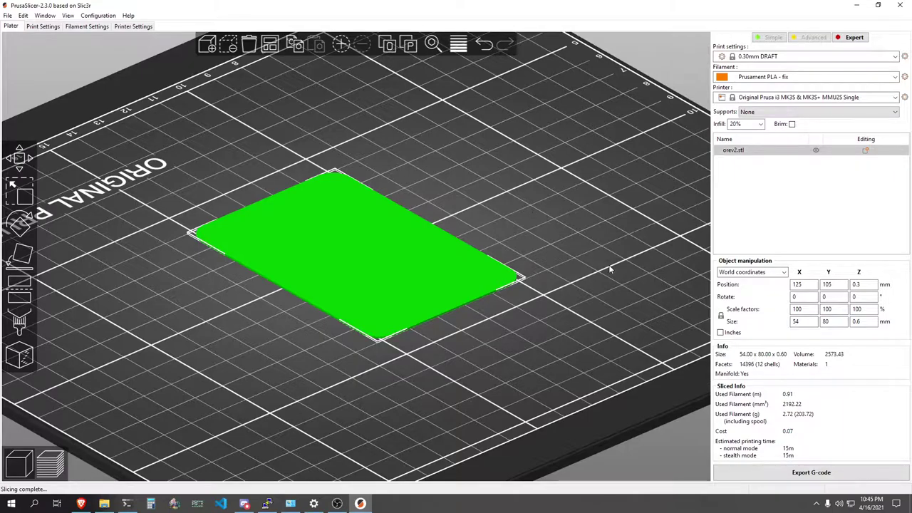
pyautogui.moveTo(610, 267); pyautogui.dragTo(542, 292)
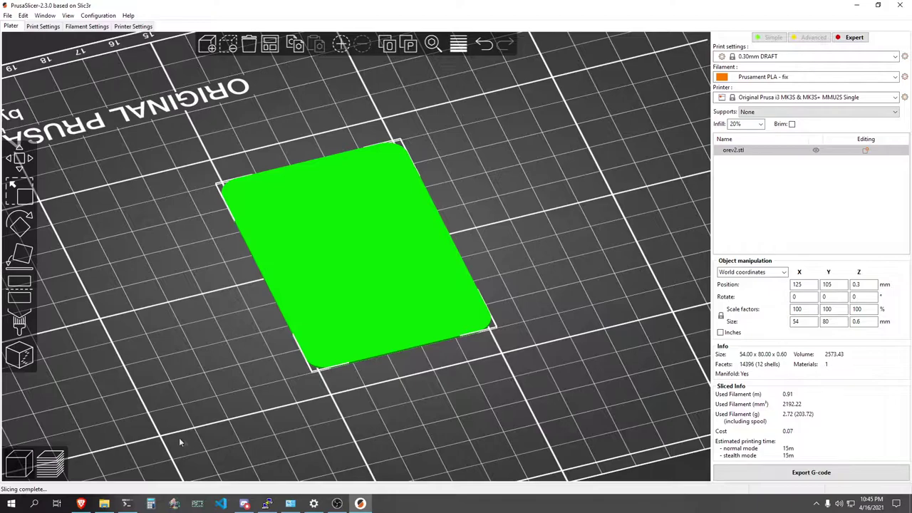
pyautogui.click(80, 503)
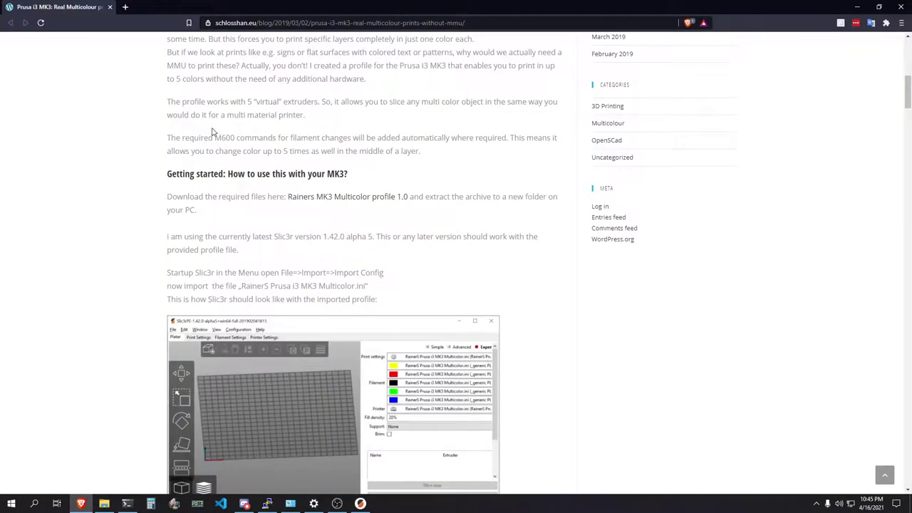
# Save the Rainers MK3 Multicolor profile 1.0 zip from the blog post to Downloads.
pyautogui.moveTo(215, 23); pyautogui.dragTo(661, 94)
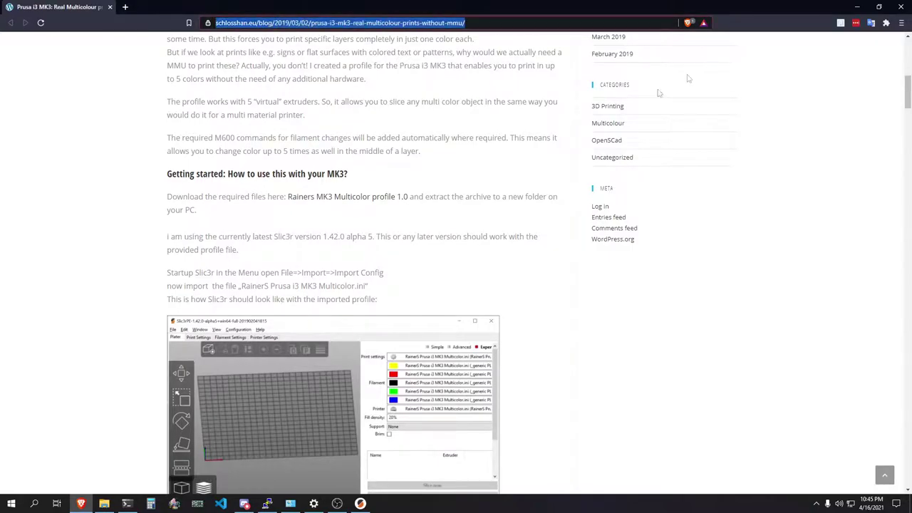
pyautogui.click(400, 129)
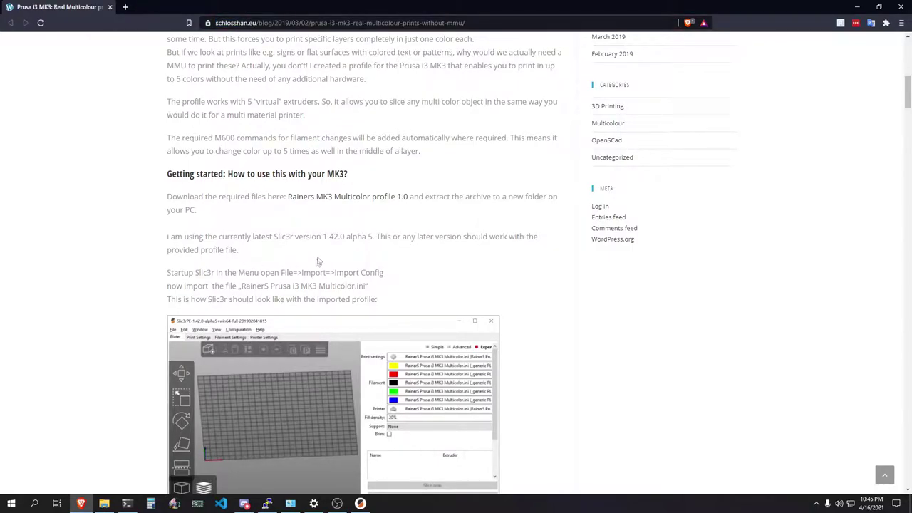
pyautogui.scroll(-3, 199, 204)
pyautogui.scroll(12, 203, 214)
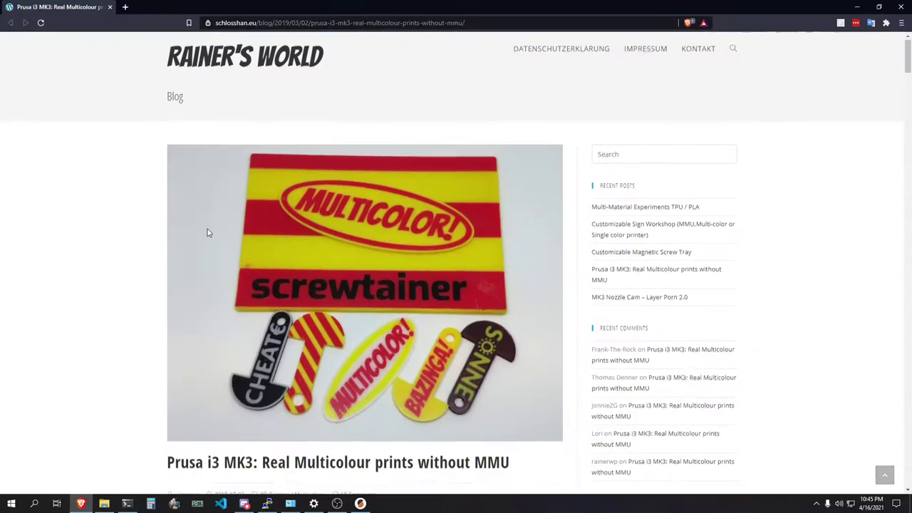
pyautogui.scroll(-15, 206, 230)
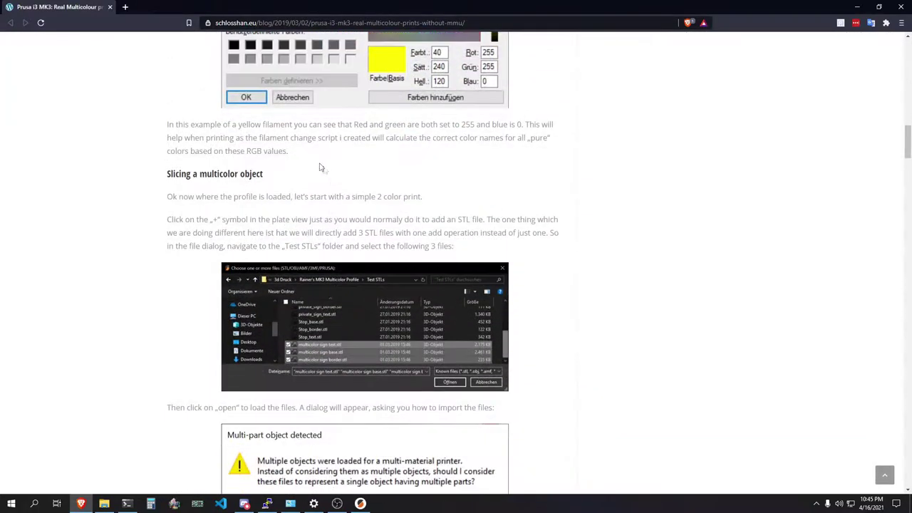
pyautogui.scroll(10, 324, 271)
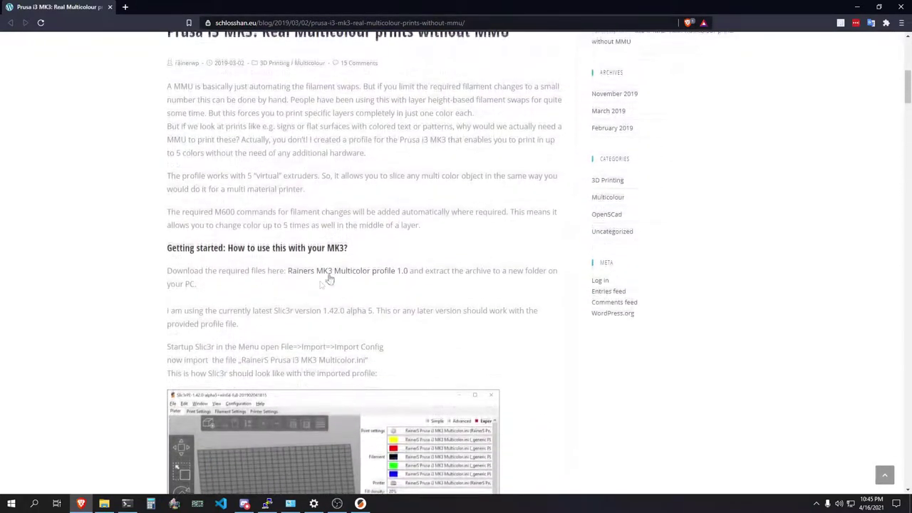
pyautogui.click(326, 276)
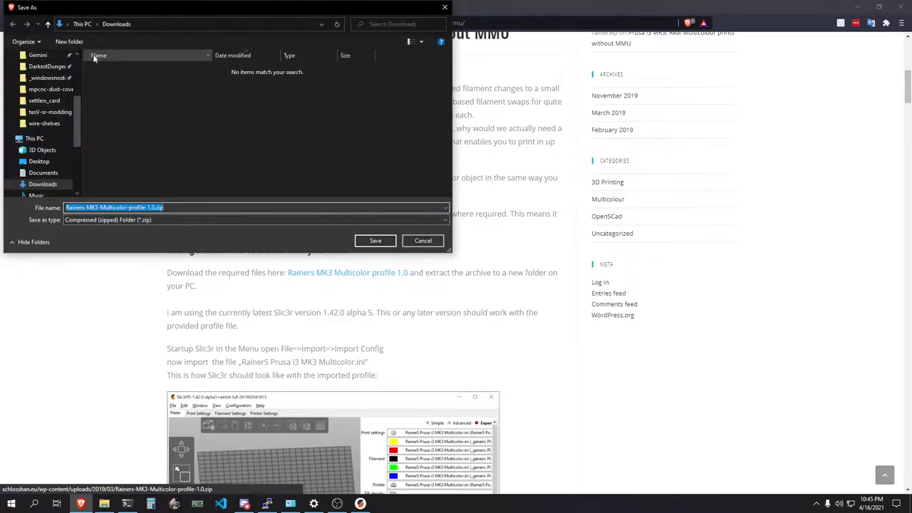
pyautogui.click(373, 241)
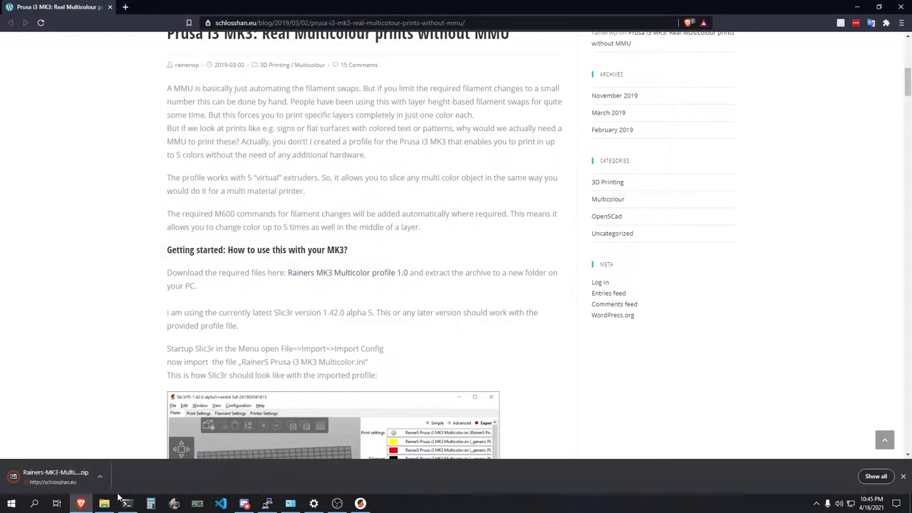
pyautogui.click(100, 476)
# Use 7-Zip to extract the zip into a Rainers-MK3-Multicolor-profile-1.0 folder.
pyautogui.click(137, 444)
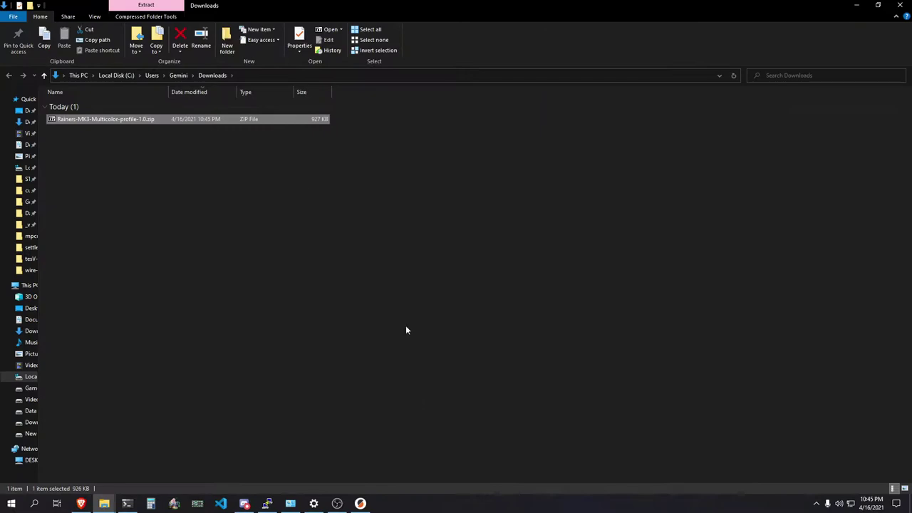
pyautogui.rightClick(166, 120)
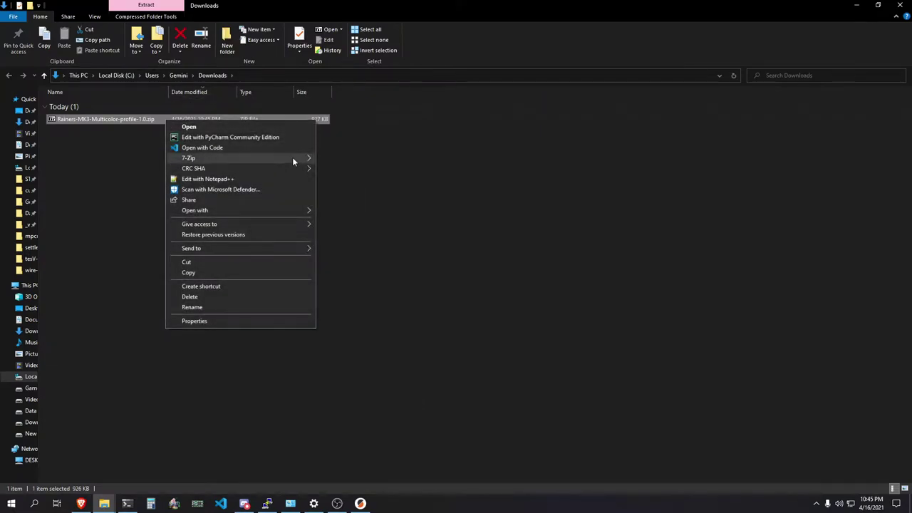
pyautogui.moveTo(292, 159)
pyautogui.click(431, 201)
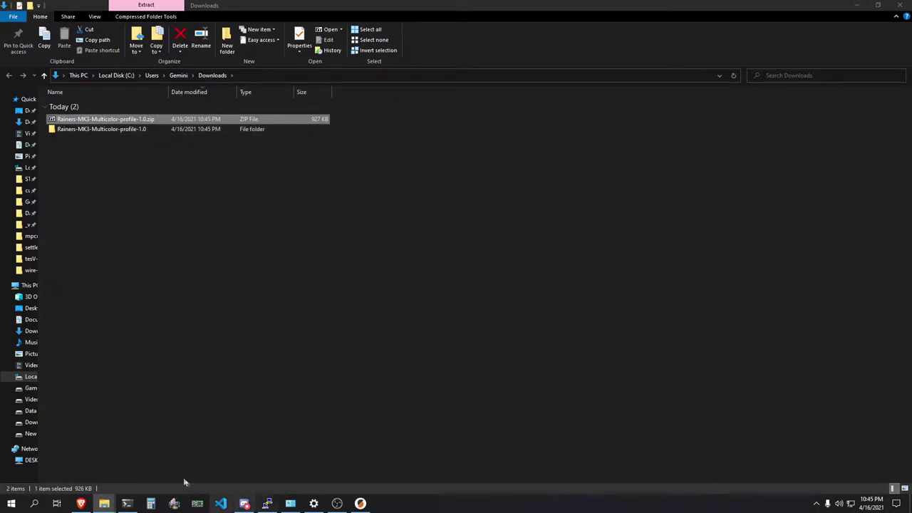
# Import the MK3 Multicolor .ini config from the extracted profile folder in Downloads.
pyautogui.click(361, 503)
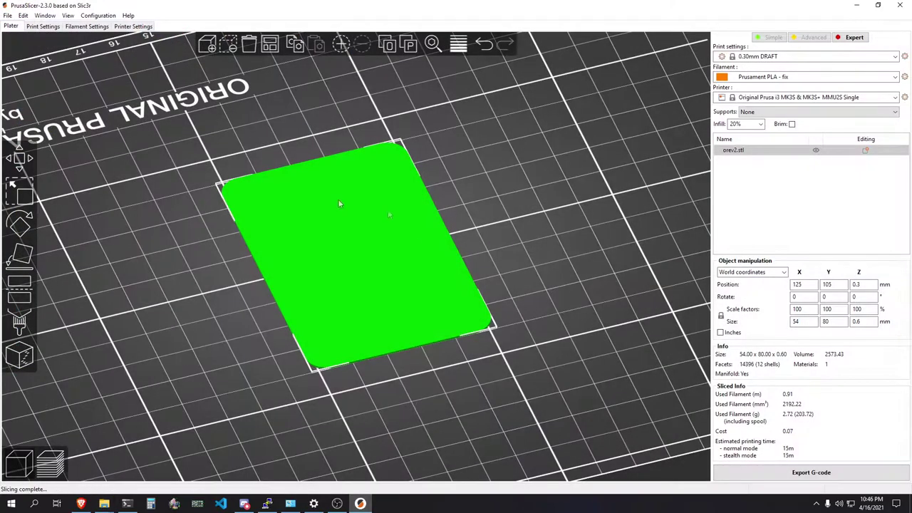
pyautogui.moveTo(468, 236); pyautogui.dragTo(496, 235)
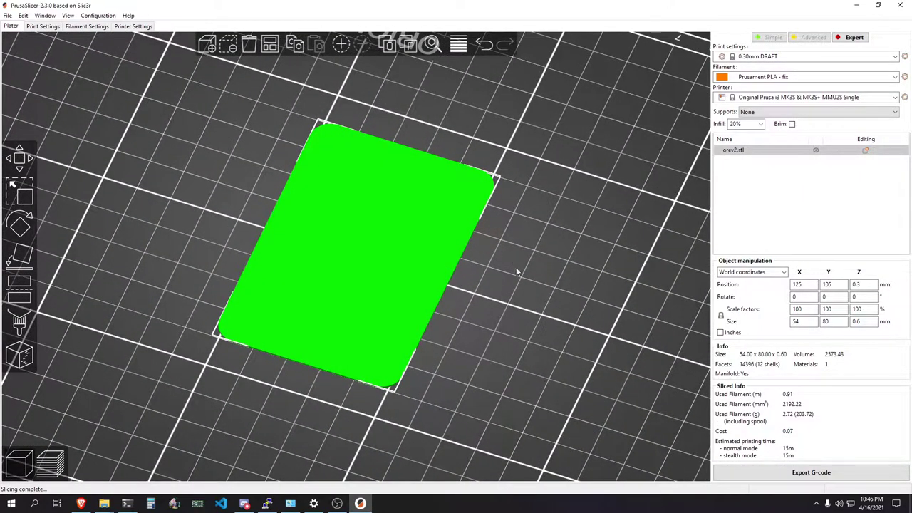
pyautogui.moveTo(519, 272); pyautogui.dragTo(512, 262)
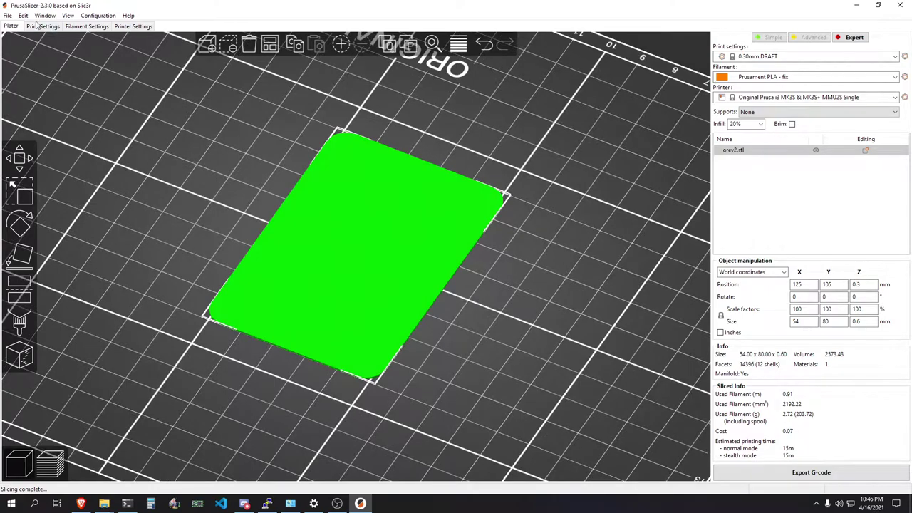
pyautogui.click(8, 15)
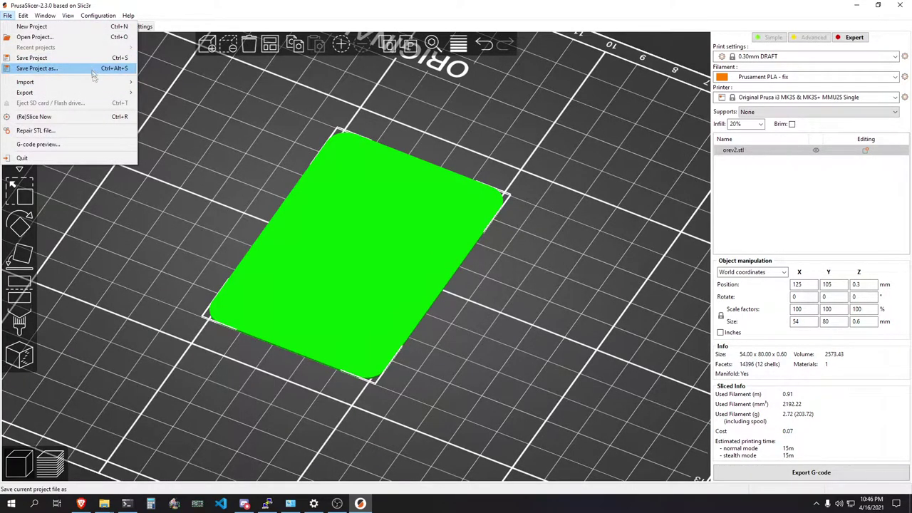
pyautogui.moveTo(100, 86)
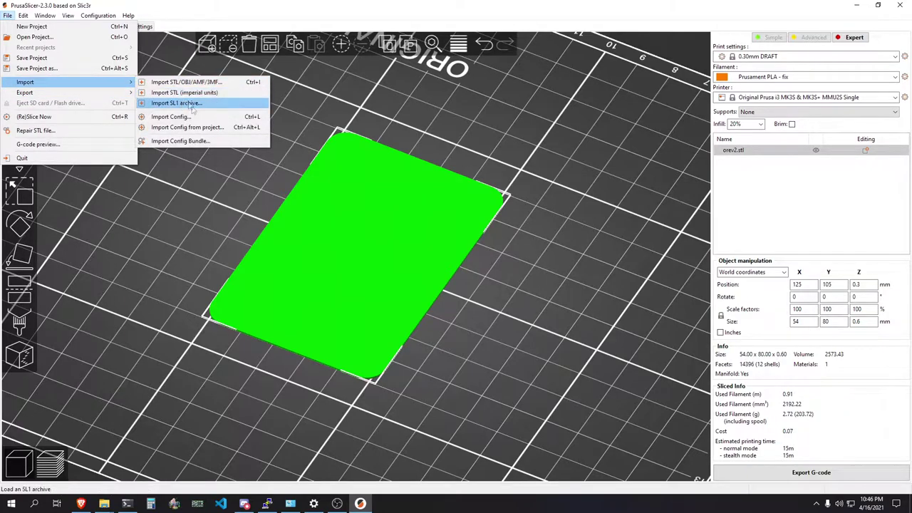
pyautogui.click(171, 116)
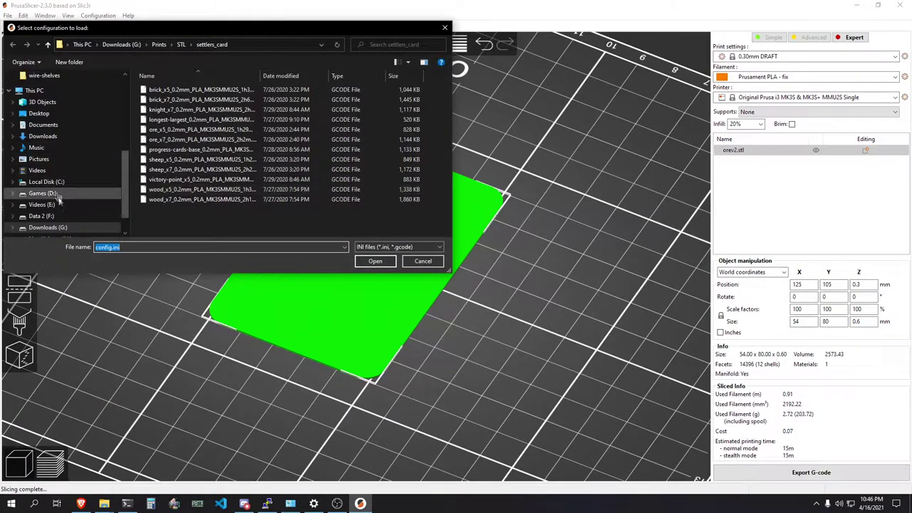
pyautogui.click(43, 136)
pyautogui.doubleClick(168, 101)
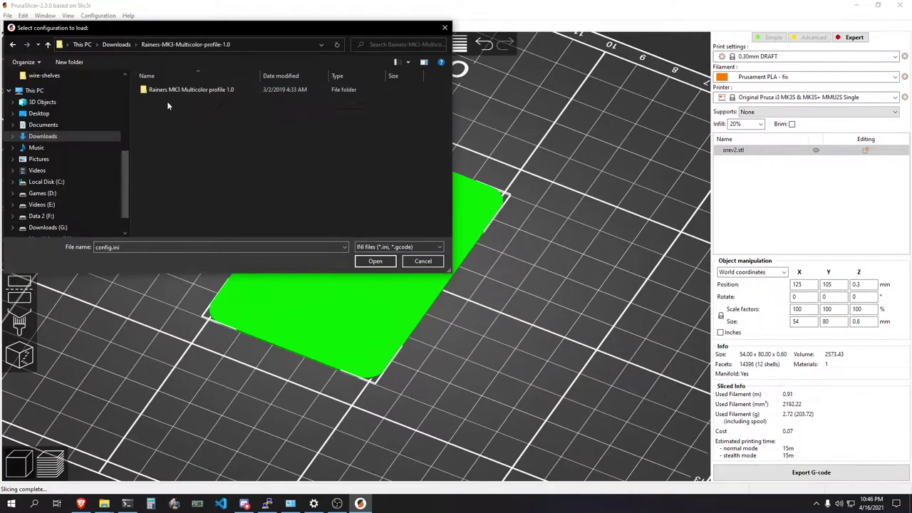
pyautogui.doubleClick(168, 101)
pyautogui.doubleClick(167, 101)
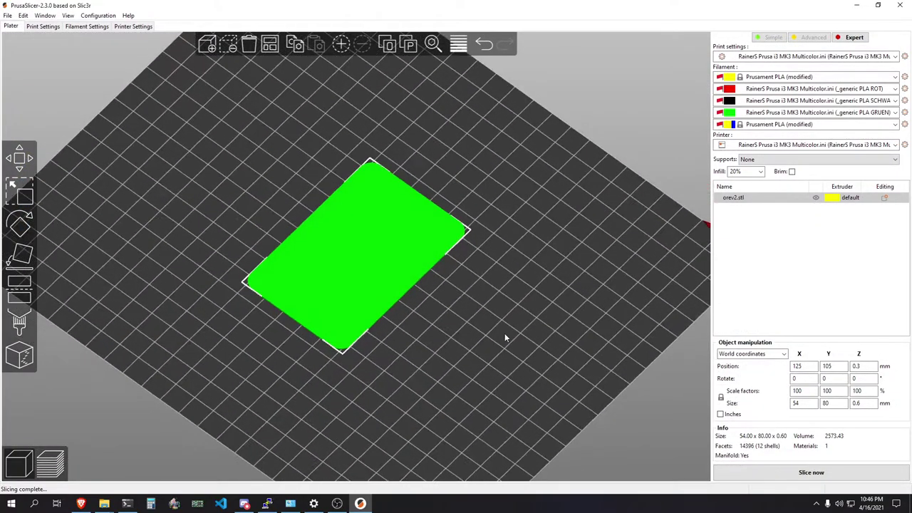
# Review the preset choices for each of the five filament slots.
pyautogui.click(747, 78)
pyautogui.click(747, 77)
pyautogui.click(746, 88)
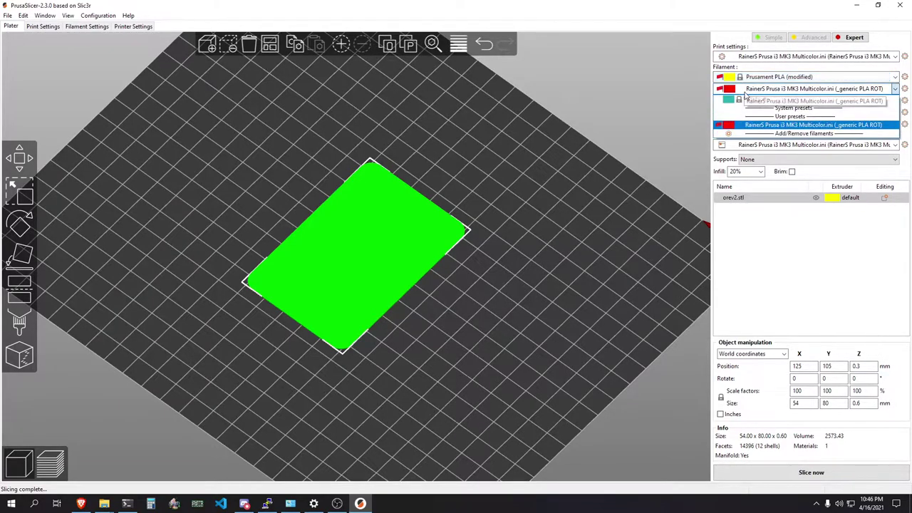
pyautogui.click(746, 95)
pyautogui.click(747, 100)
pyautogui.click(748, 120)
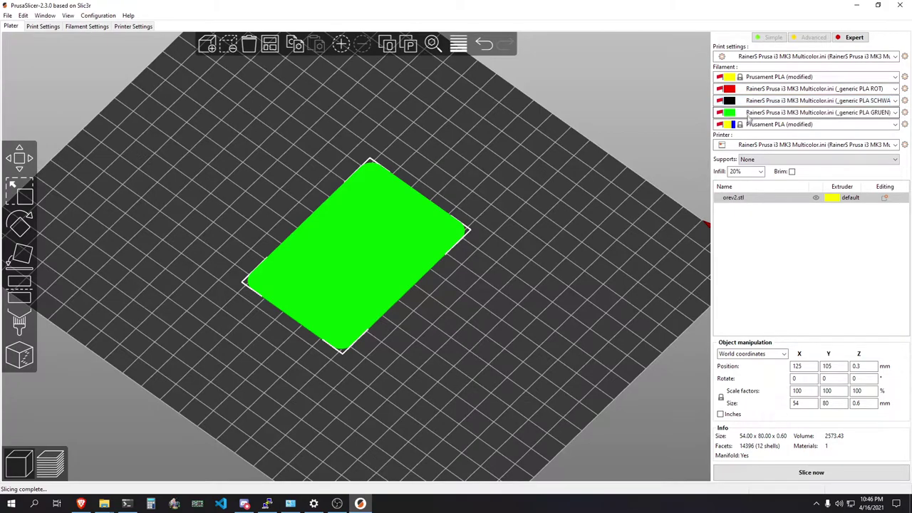
pyautogui.click(748, 115)
pyautogui.click(747, 127)
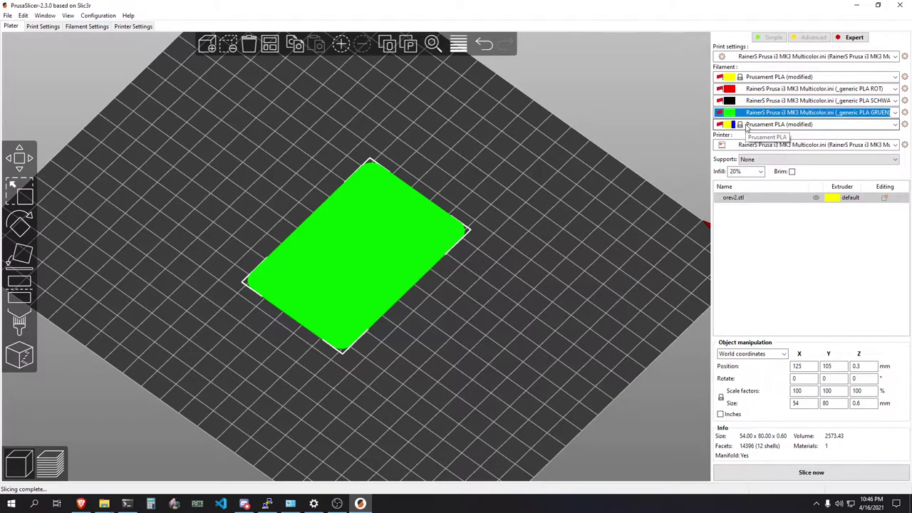
pyautogui.click(747, 125)
pyautogui.click(747, 126)
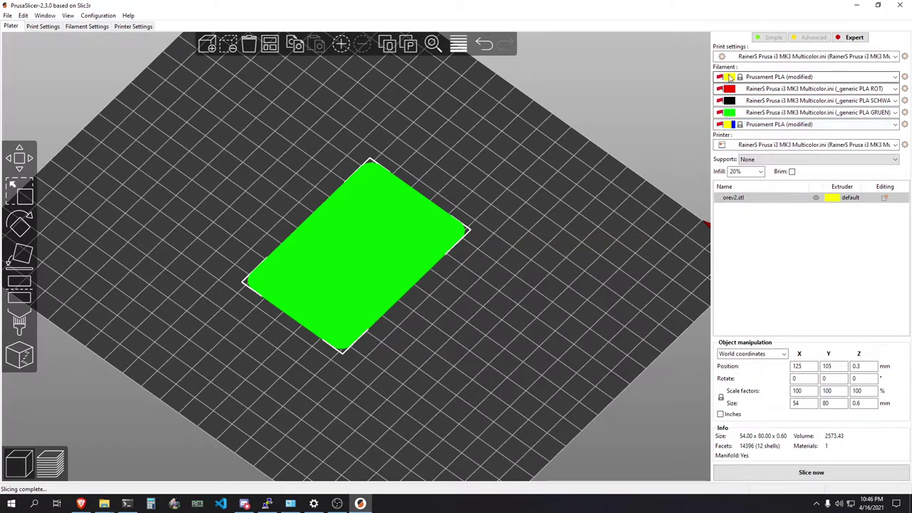
# Set filament 1's colour to white and filament 2's colour to black.
pyautogui.click(731, 78)
pyautogui.click(790, 84)
pyautogui.click(713, 148)
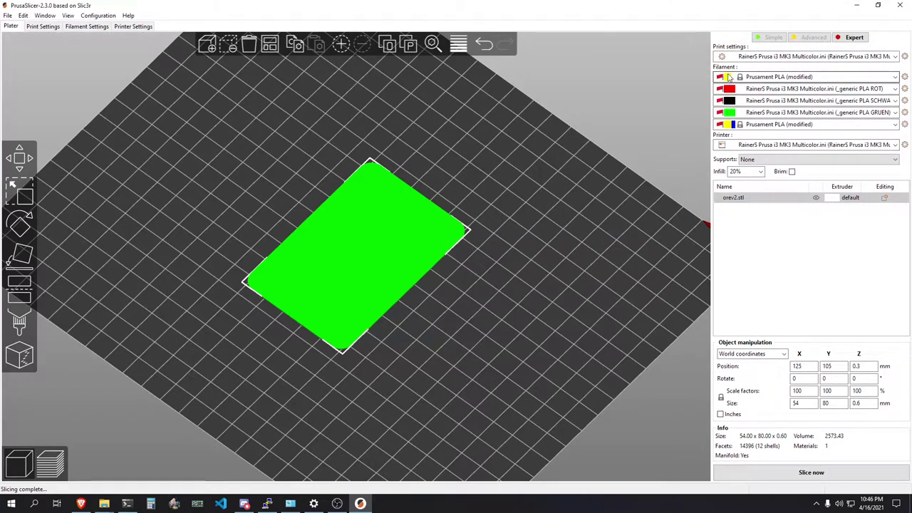
pyautogui.click(730, 89)
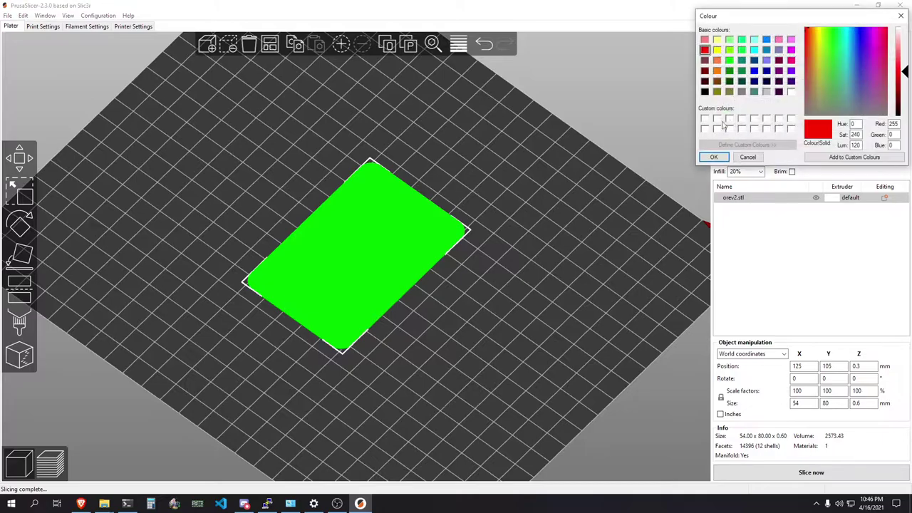
pyautogui.click(704, 91)
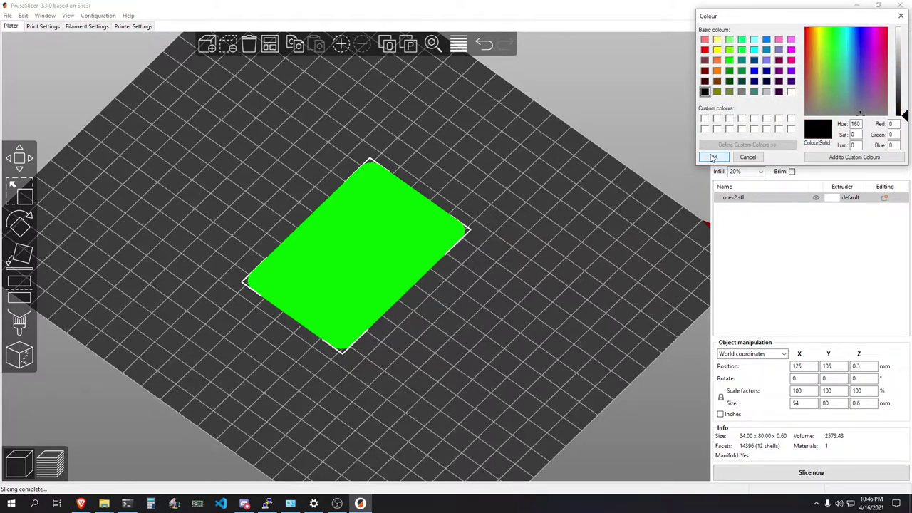
pyautogui.click(713, 157)
# Assign the whole orev2.stl object to extruder 1.
pyautogui.moveTo(678, 169); pyautogui.dragTo(651, 202)
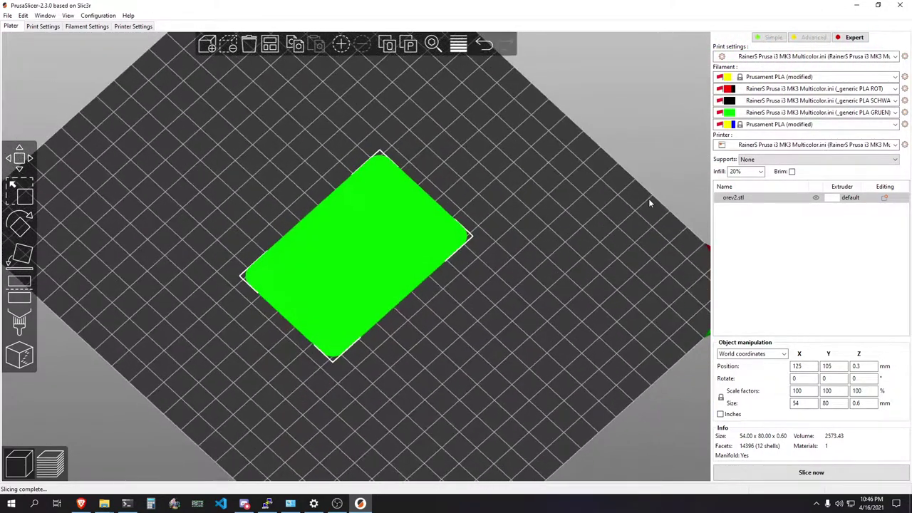
pyautogui.press('z')
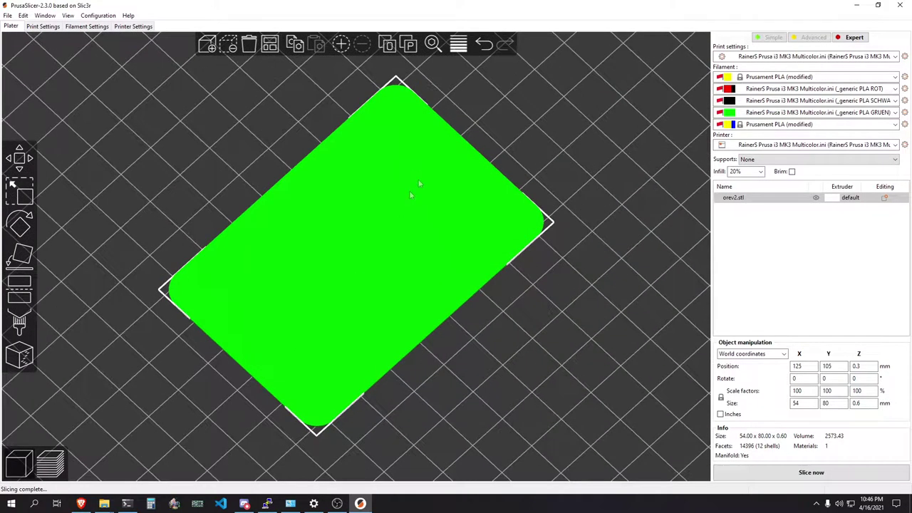
pyautogui.click(851, 198)
pyautogui.click(852, 198)
pyautogui.click(857, 198)
pyautogui.click(845, 205)
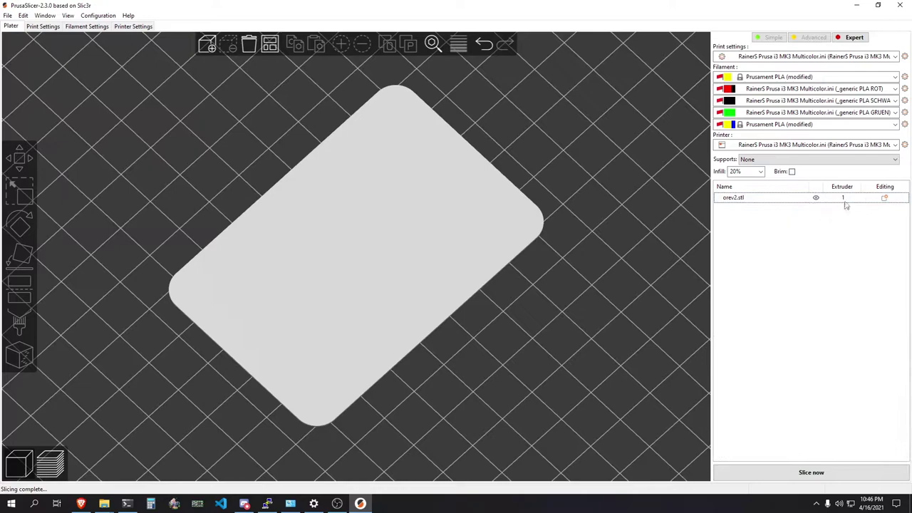
# Split orev2.stl into its parts and set orev2.stl_2 to extruder 1.
pyautogui.click(764, 200)
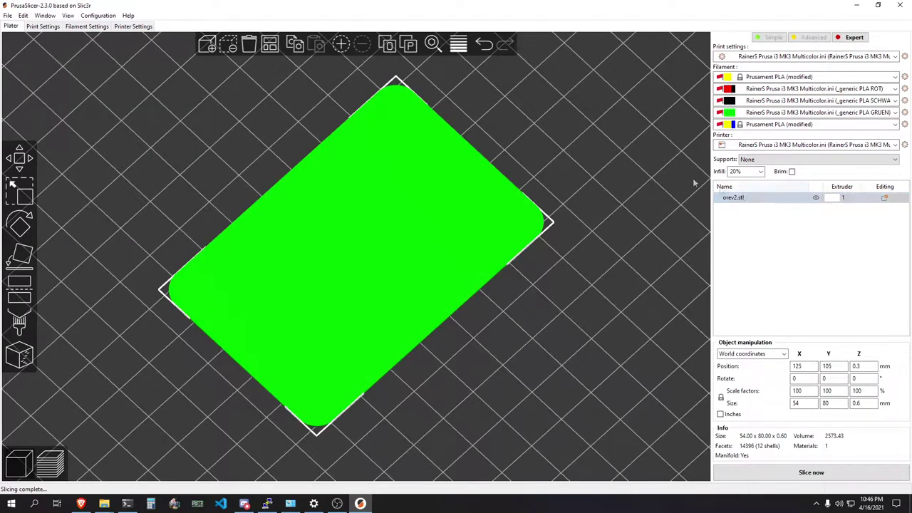
pyautogui.click(407, 43)
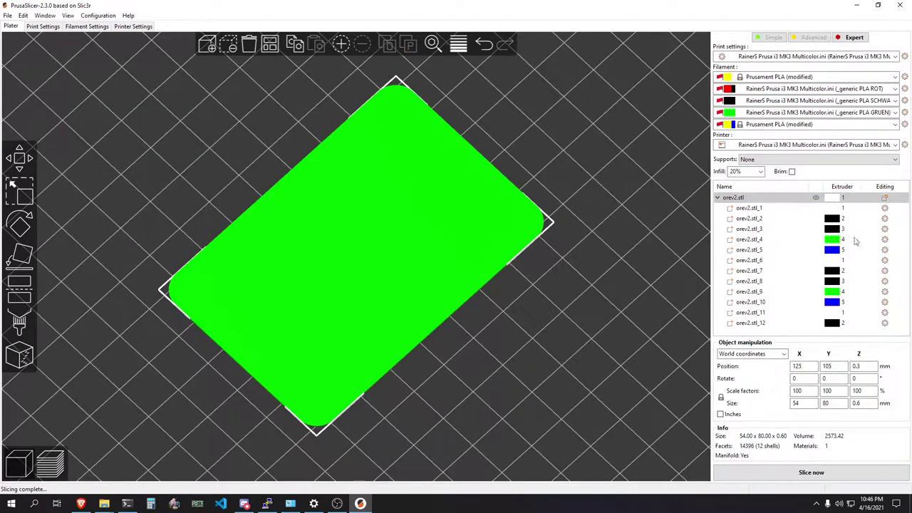
pyautogui.click(832, 219)
pyautogui.click(842, 221)
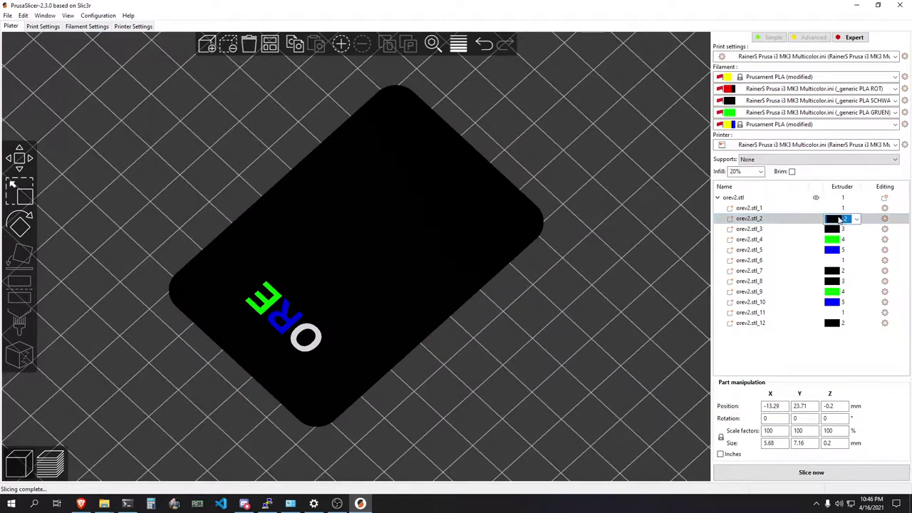
pyautogui.click(857, 219)
pyautogui.click(847, 239)
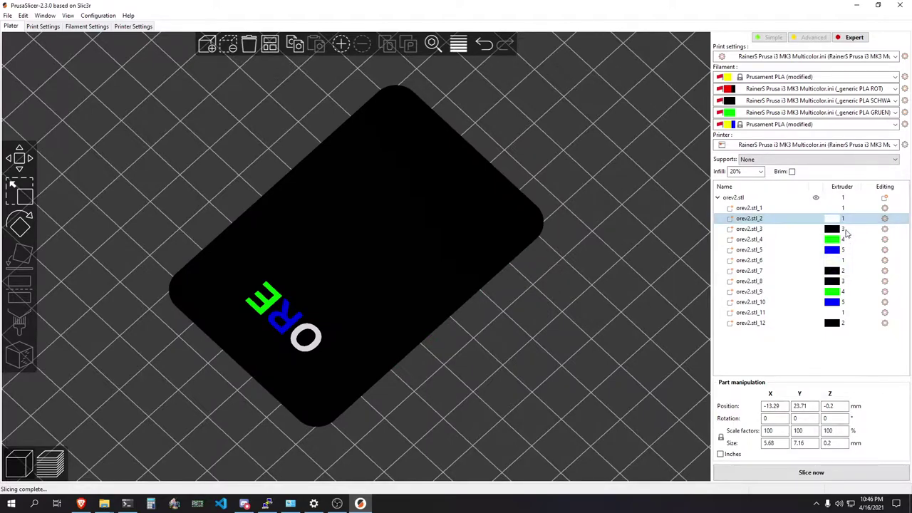
# Set parts orev2.stl_3, orev2.stl_4 and orev2.stl_5 to white extruder 1.
pyautogui.click(837, 228)
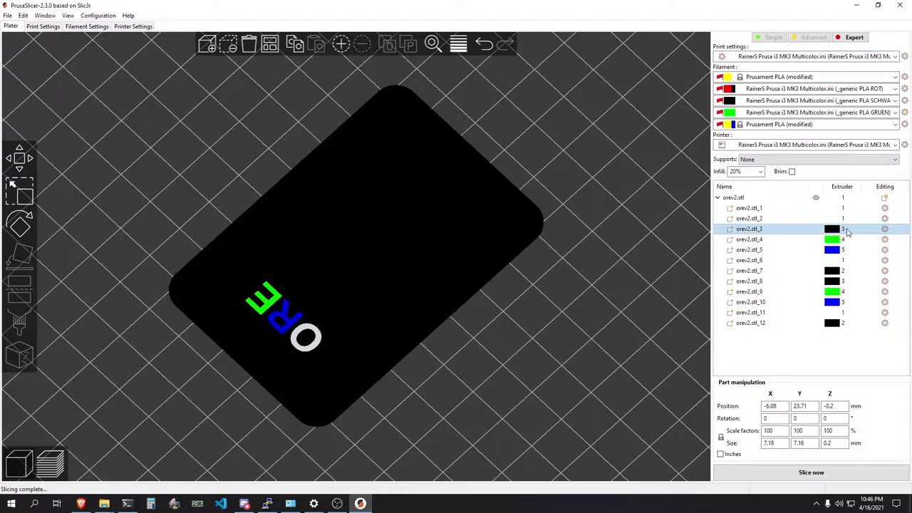
pyautogui.click(841, 229)
pyautogui.click(856, 228)
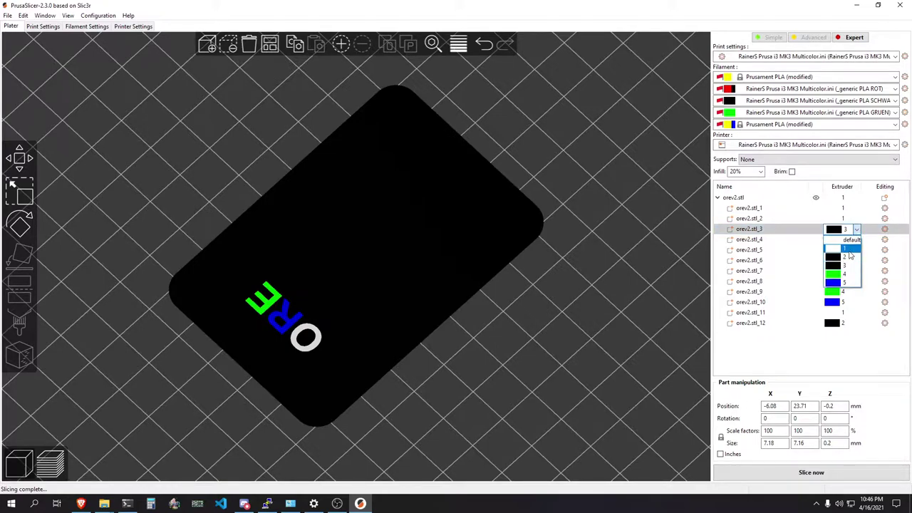
pyautogui.click(849, 249)
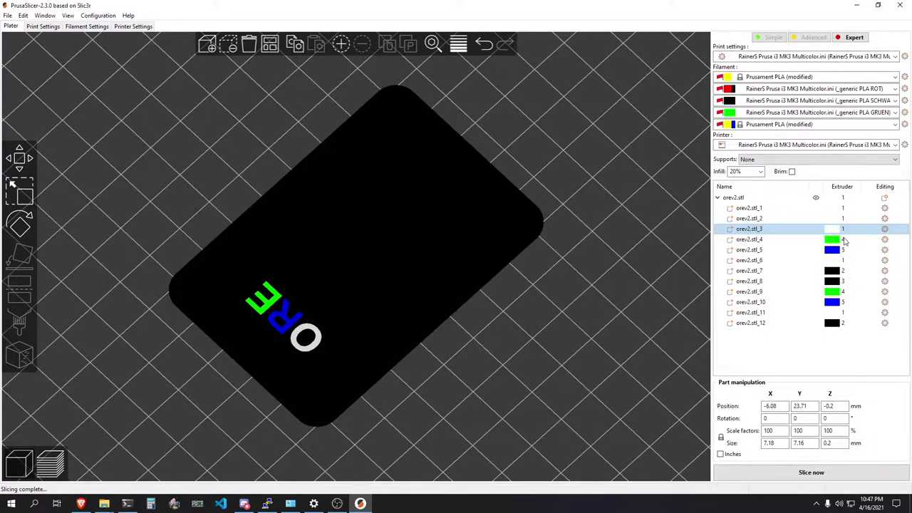
pyautogui.click(842, 239)
pyautogui.click(843, 240)
pyautogui.click(857, 240)
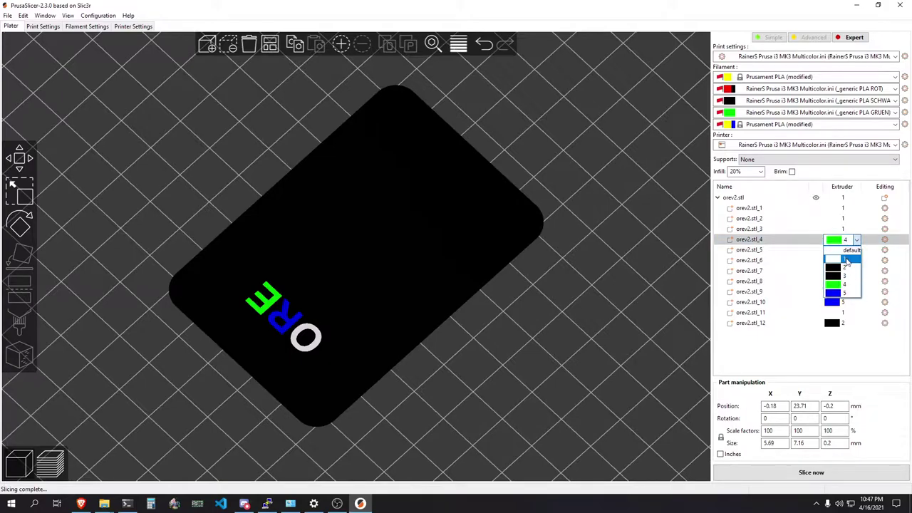
pyautogui.click(847, 260)
pyautogui.click(843, 249)
pyautogui.click(843, 249)
pyautogui.click(856, 250)
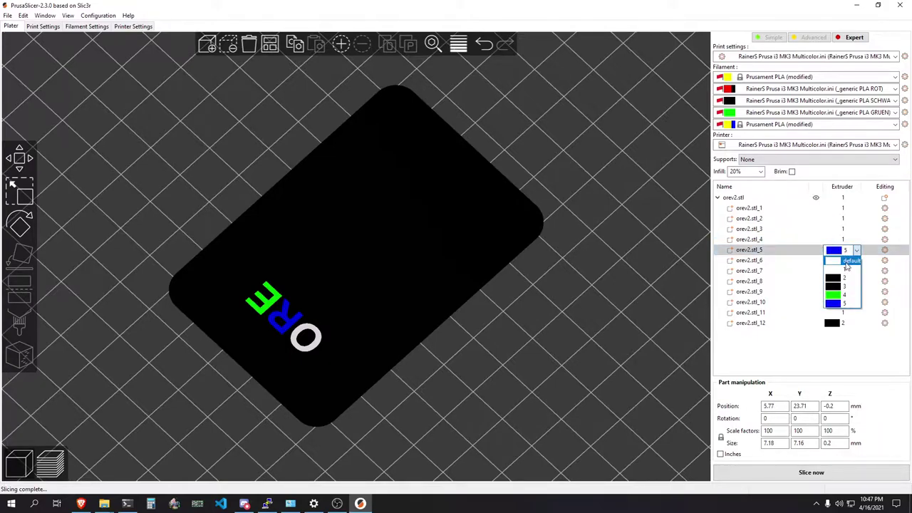
pyautogui.click(845, 269)
# Inspect card parts orev2.stl_1 through orev2.stl_7 from different angles.
pyautogui.click(841, 271)
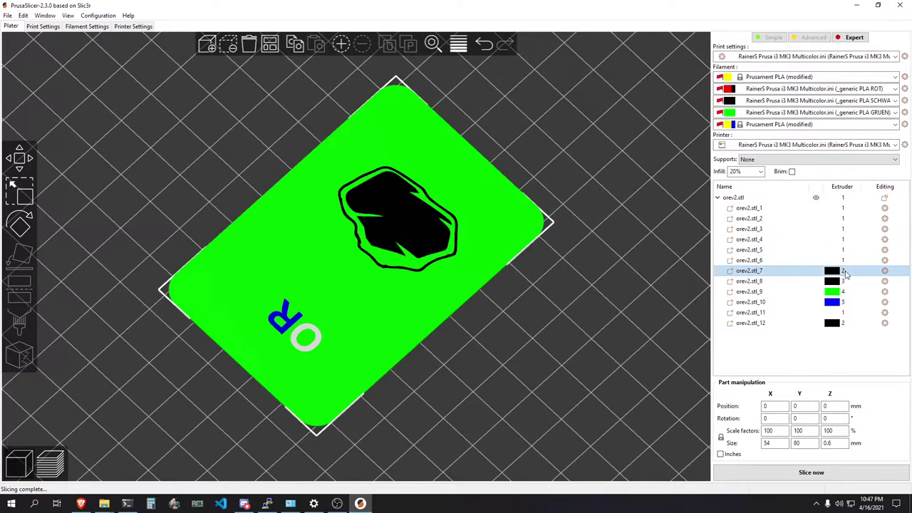
pyautogui.moveTo(330, 253); pyautogui.dragTo(543, 255)
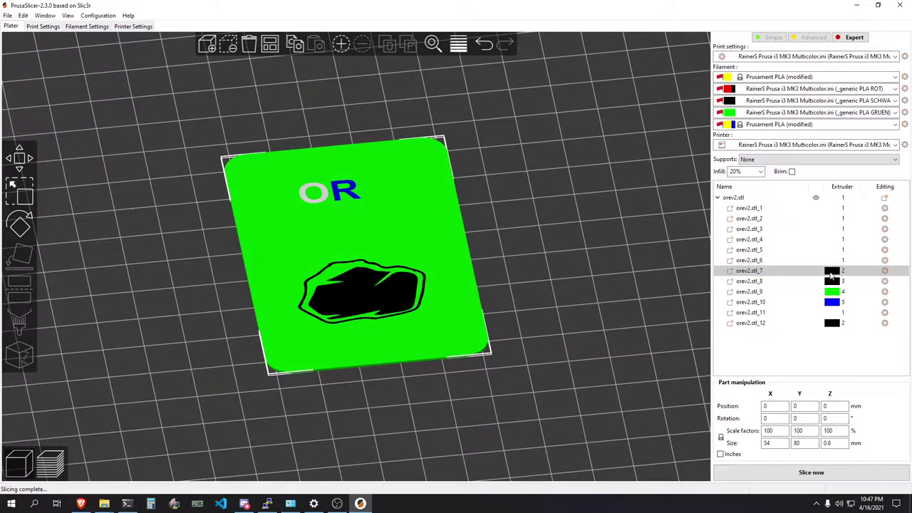
pyautogui.click(835, 209)
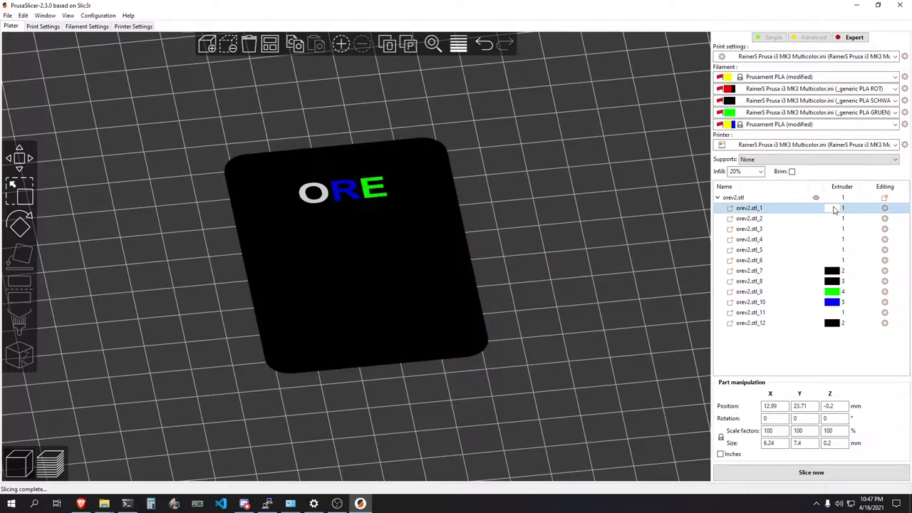
pyautogui.click(830, 217)
pyautogui.click(830, 230)
pyautogui.click(830, 241)
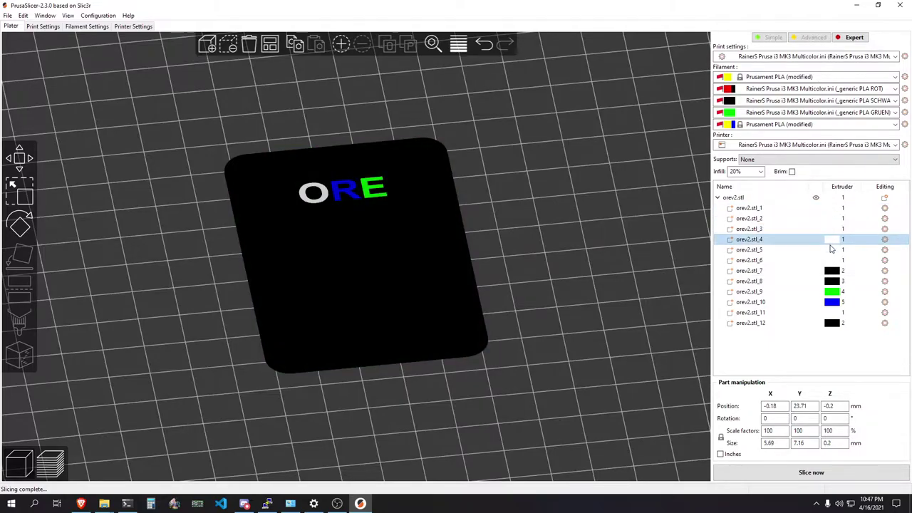
pyautogui.moveTo(684, 235); pyautogui.dragTo(637, 287)
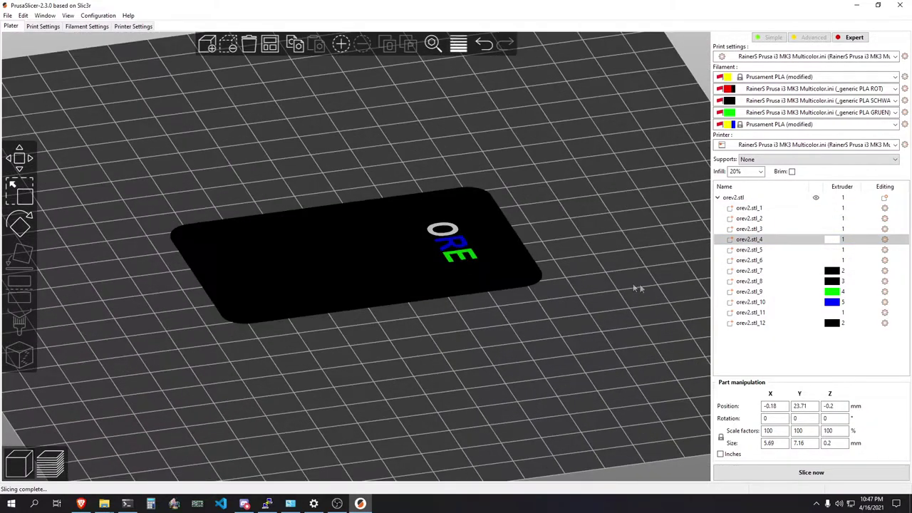
pyautogui.click(789, 250)
pyautogui.click(792, 260)
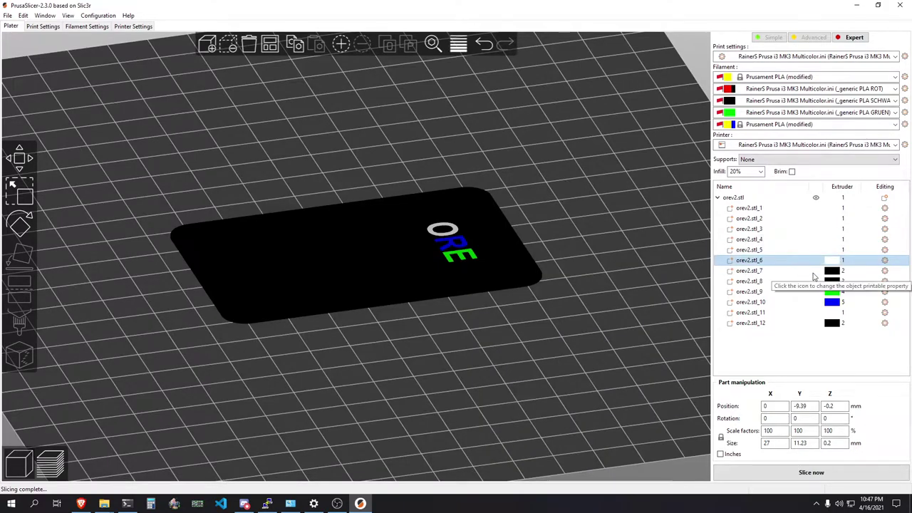
pyautogui.click(800, 271)
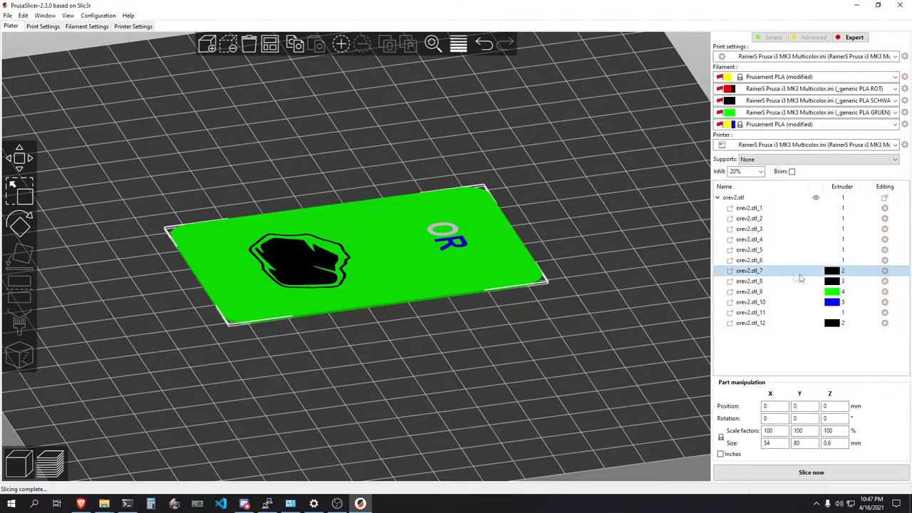
# Set parts orev2.stl_8 and orev2.stl_9 to extruder 1.
pyautogui.click(800, 281)
pyautogui.click(837, 281)
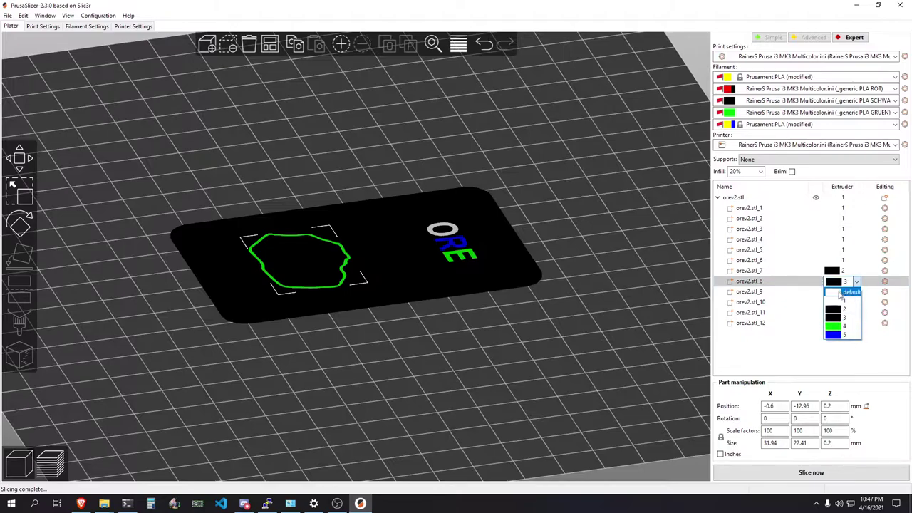
pyautogui.click(838, 300)
pyautogui.click(835, 295)
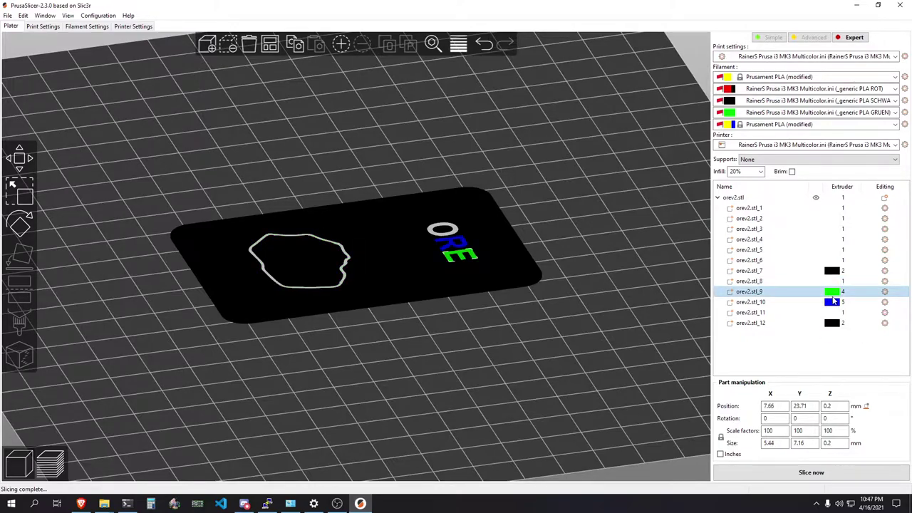
pyautogui.click(834, 295)
pyautogui.click(834, 295)
# Set orev2.stl_10 and orev2.stl_12 to extruder 1, then check Filament Settings.
pyautogui.click(835, 304)
pyautogui.click(835, 306)
pyautogui.click(835, 306)
pyautogui.click(837, 305)
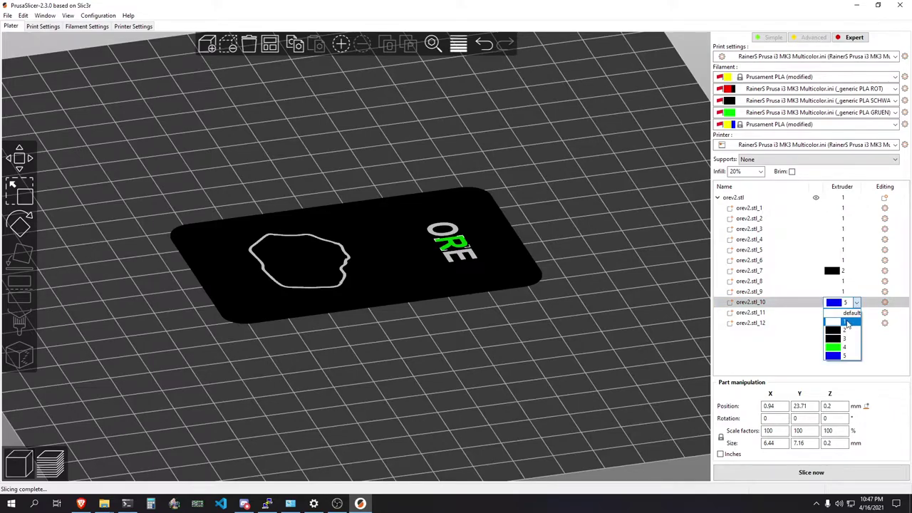
pyautogui.click(841, 322)
pyautogui.click(841, 323)
pyautogui.click(839, 322)
pyautogui.click(841, 323)
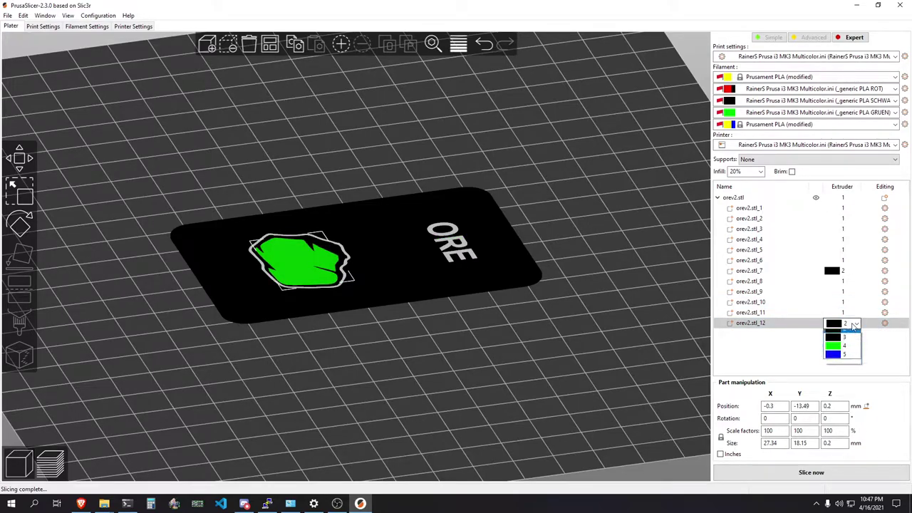
pyautogui.click(843, 343)
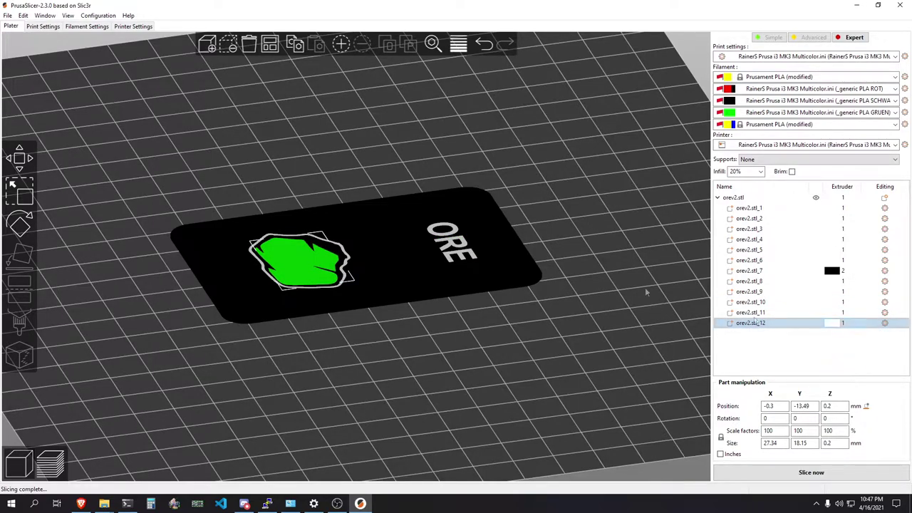
pyautogui.click(87, 27)
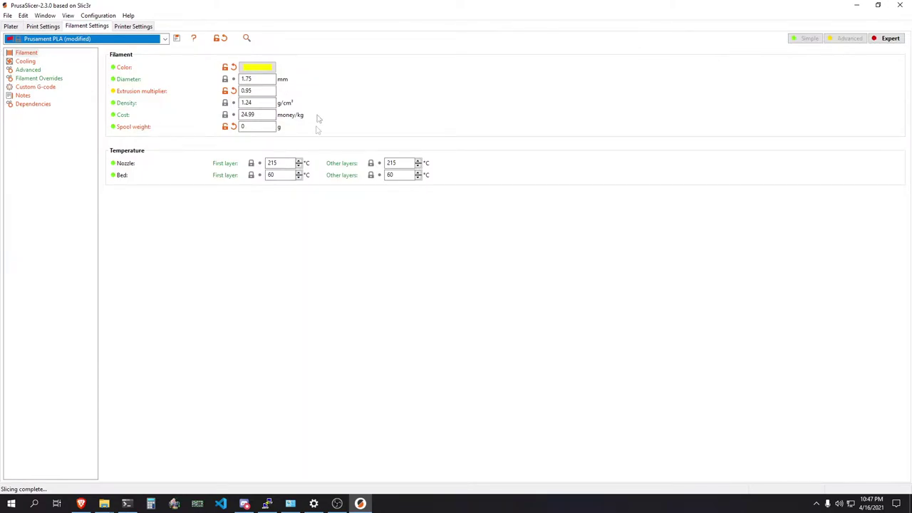
pyautogui.click(12, 26)
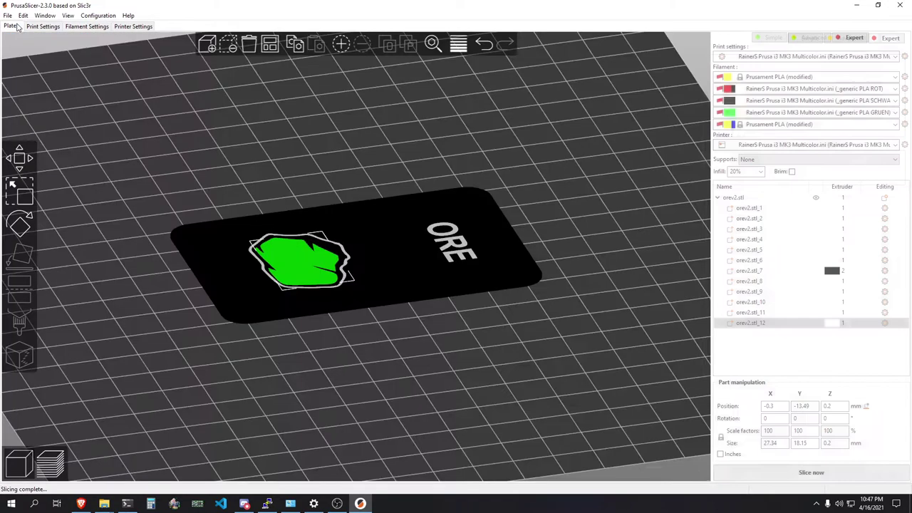
# Slice the card and export the G-code as orev2_0.15mm_PLA_.gcode (20 min, 1.12 m).
pyautogui.press('1')
pyautogui.click(598, 303)
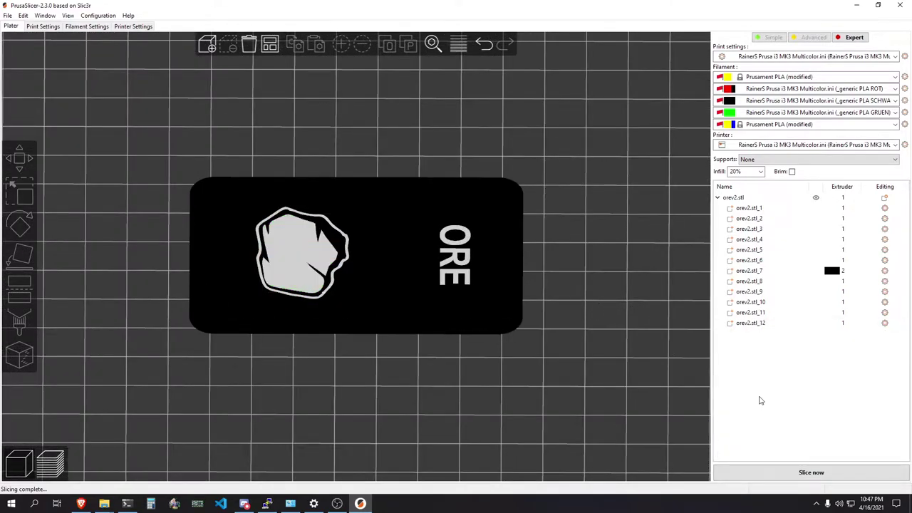
pyautogui.click(790, 470)
pyautogui.click(797, 472)
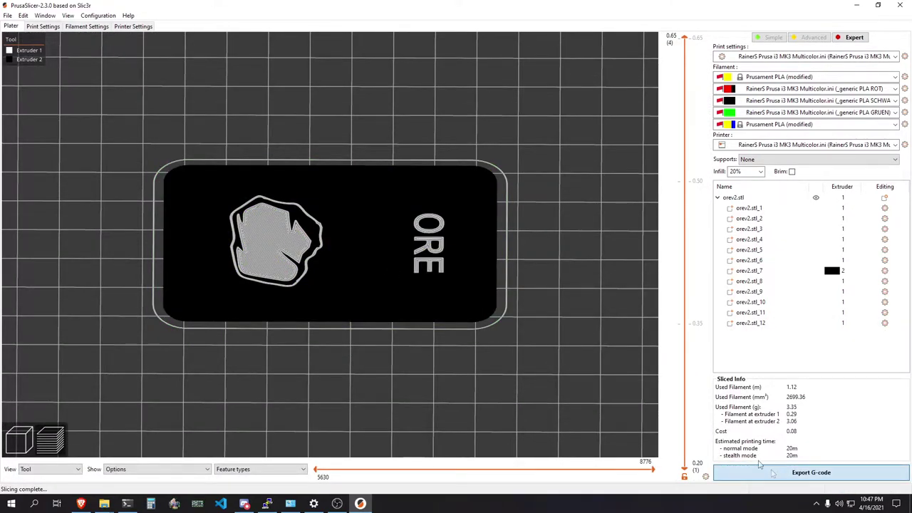
pyautogui.press('Return')
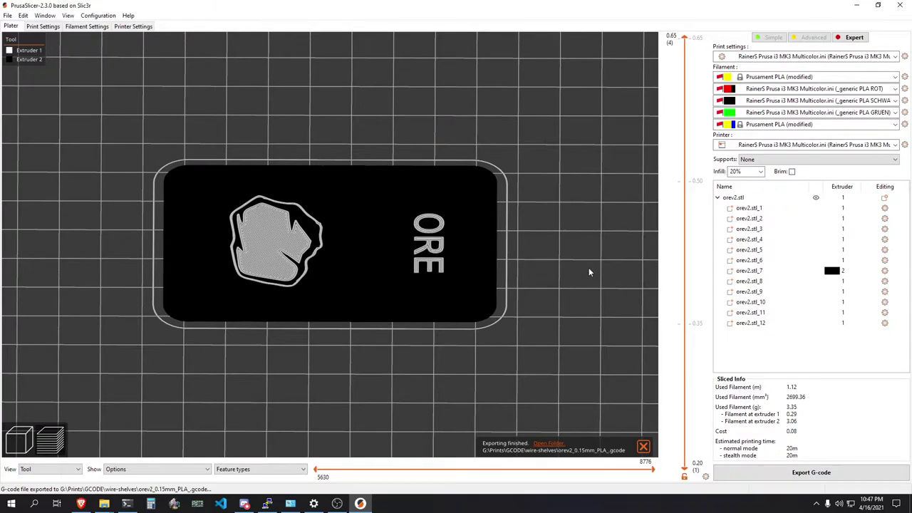
# Orbit the sliced preview, then go back to the 3D editing view.
pyautogui.moveTo(589, 267); pyautogui.dragTo(432, 272)
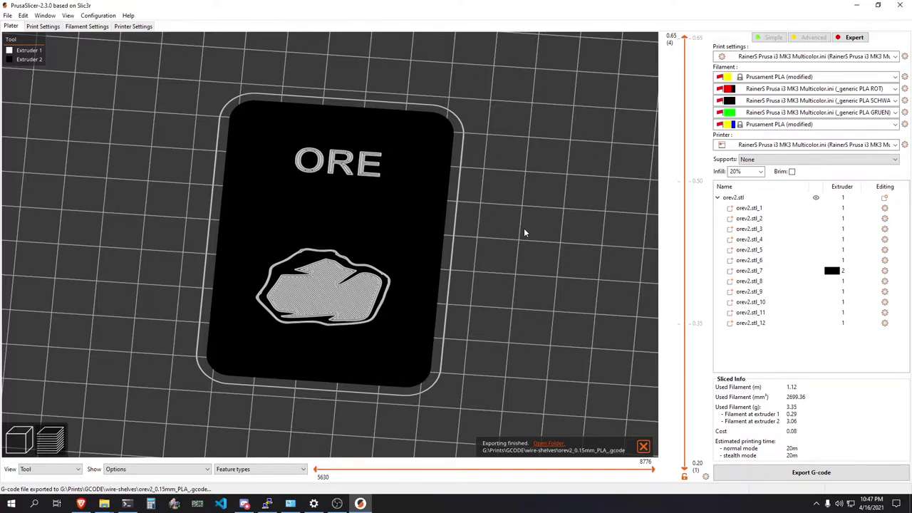
pyautogui.moveTo(524, 228); pyautogui.dragTo(476, 285)
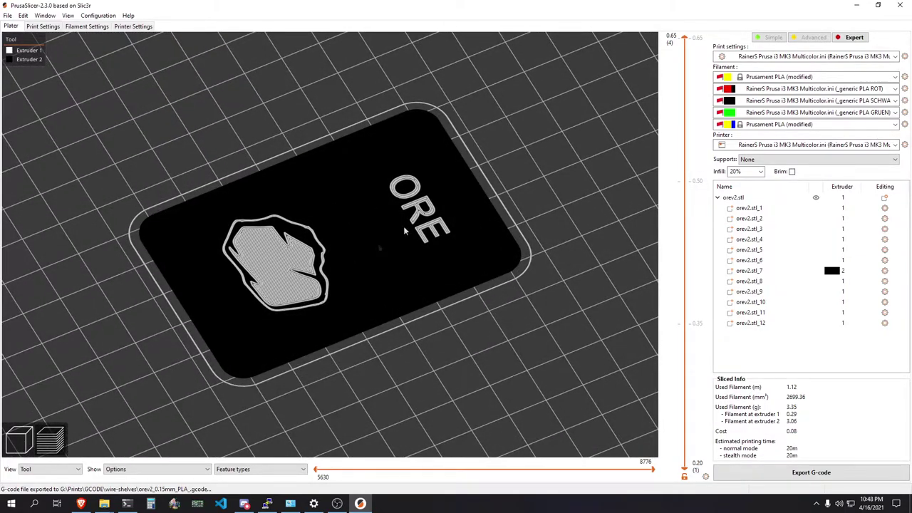
pyautogui.click(20, 439)
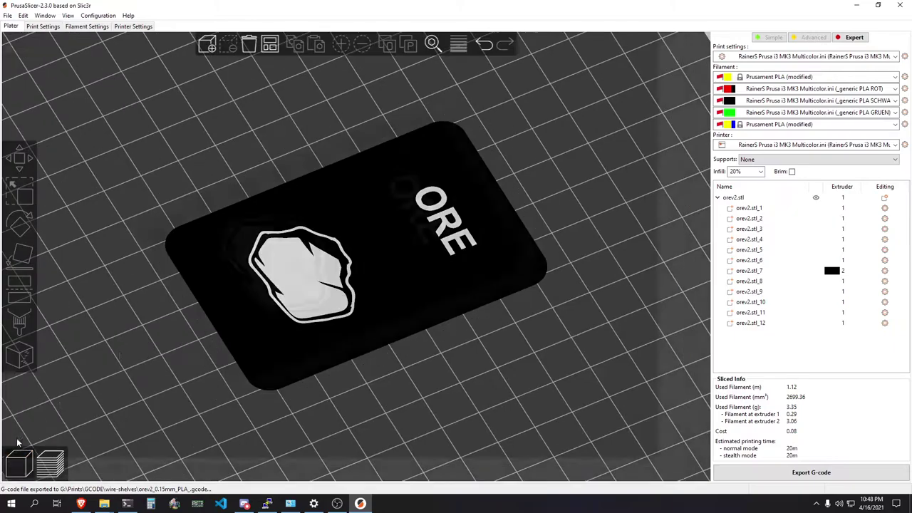
# Add card instances to make five, arrange them and slice (1h39m, 5.59 m filament).
pyautogui.click(365, 206)
pyautogui.click(339, 44)
pyautogui.click(339, 45)
pyautogui.click(339, 44)
pyautogui.click(339, 44)
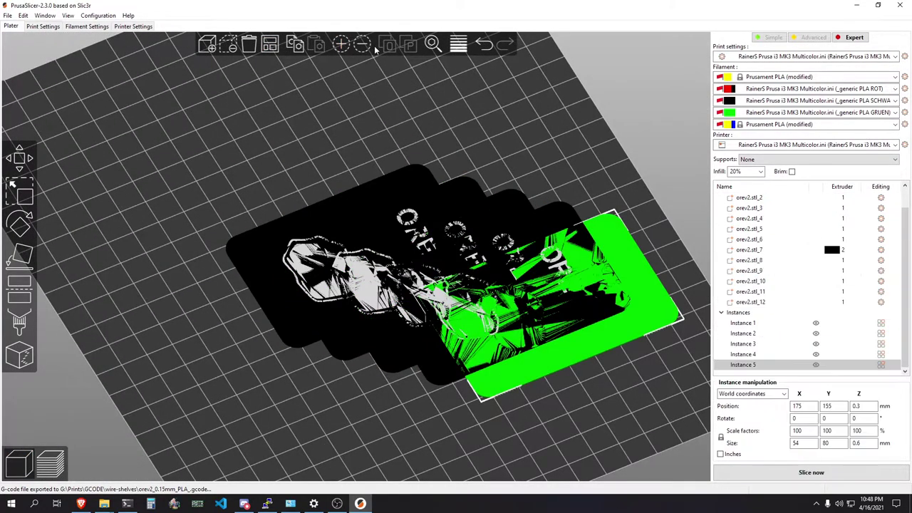
pyautogui.click(271, 44)
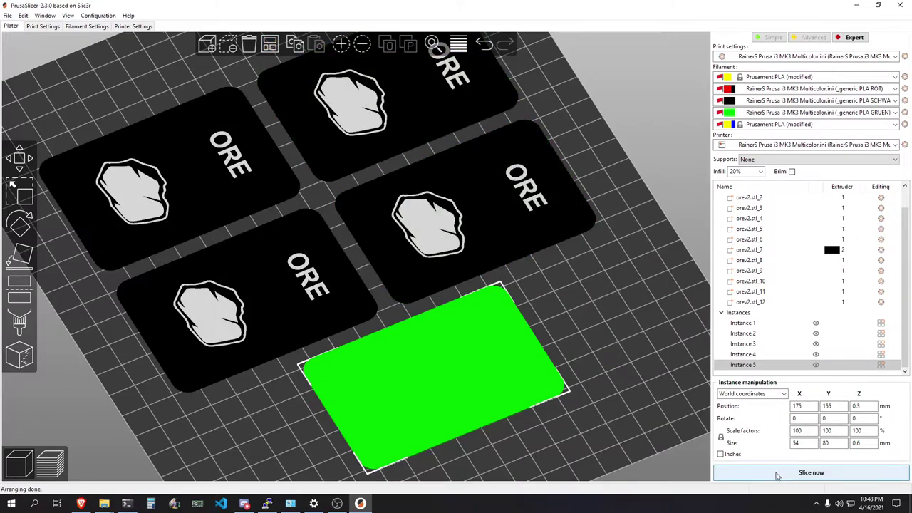
pyautogui.click(811, 473)
pyautogui.moveTo(592, 344); pyautogui.dragTo(513, 409)
pyautogui.scroll(-3, 510, 406)
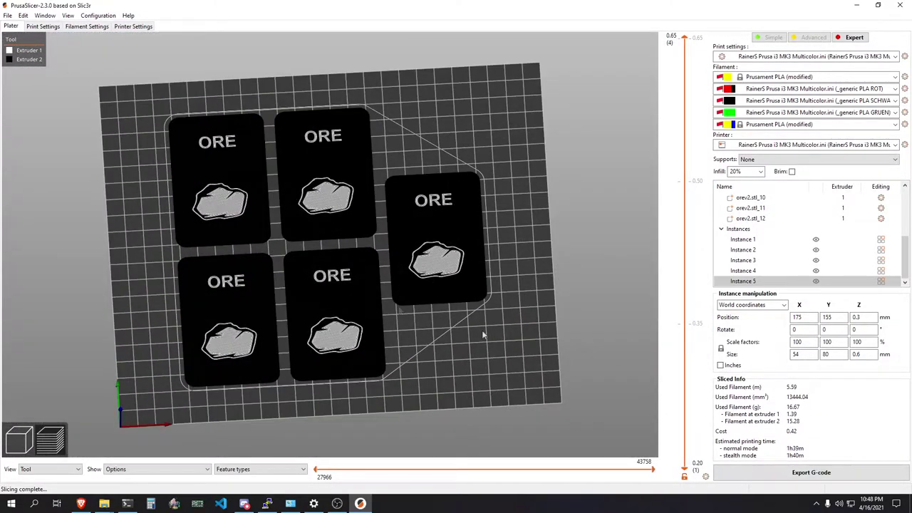
pyautogui.scroll(5, 401, 367)
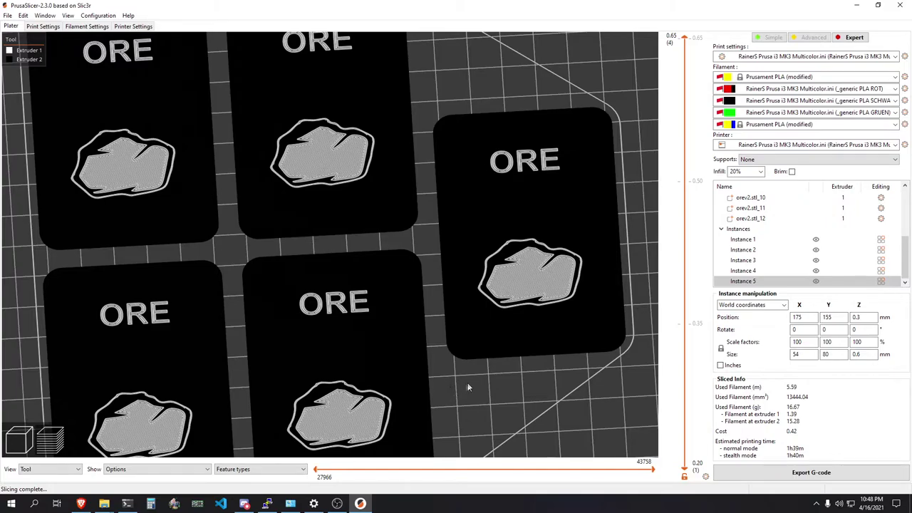
pyautogui.moveTo(514, 394); pyautogui.dragTo(463, 387)
pyautogui.scroll(-3, 462, 387)
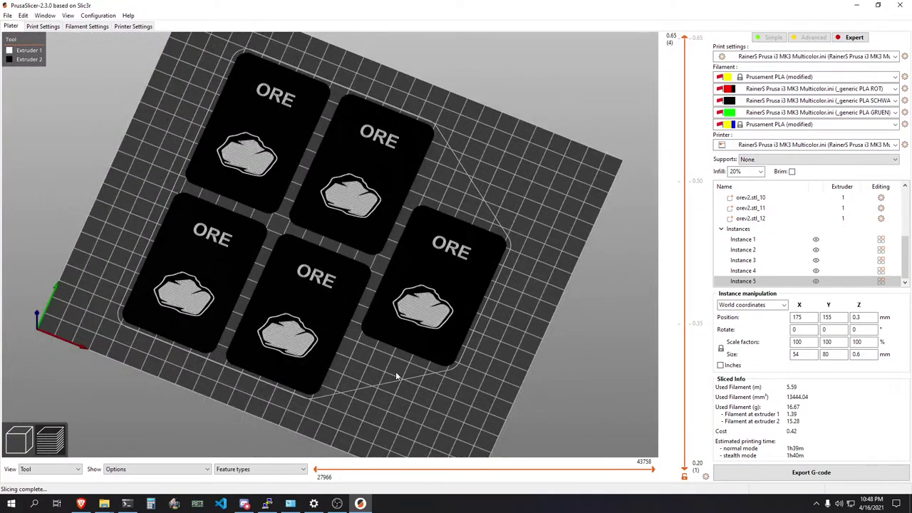
pyautogui.scroll(4, 394, 372)
pyautogui.moveTo(393, 374); pyautogui.dragTo(350, 294)
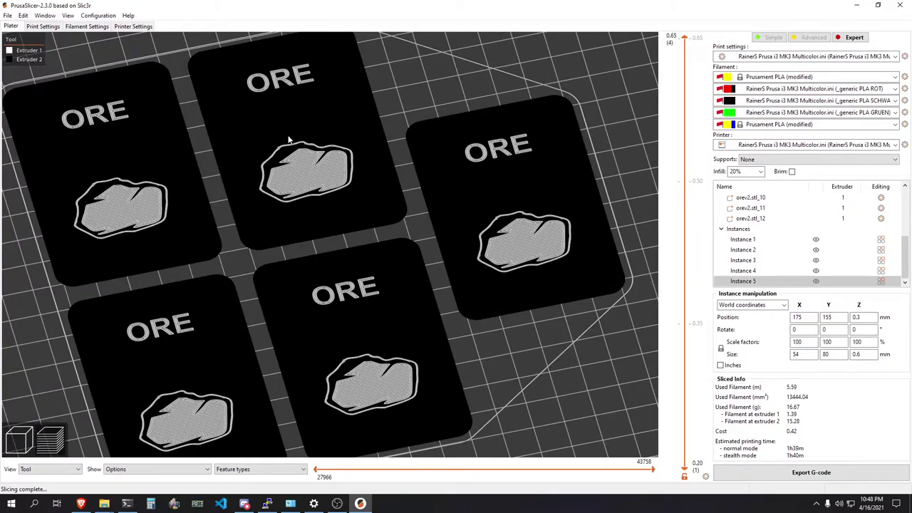
pyautogui.moveTo(253, 155); pyautogui.dragTo(235, 306)
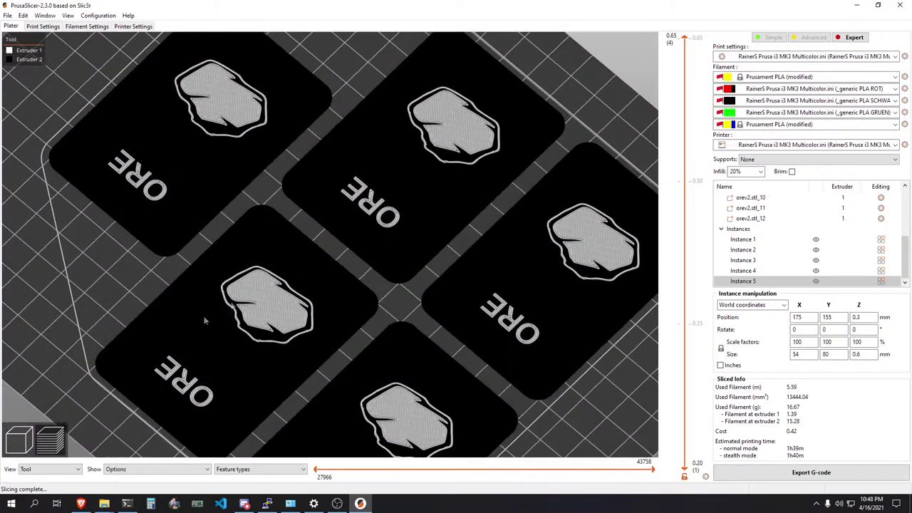
pyautogui.moveTo(299, 344); pyautogui.dragTo(411, 286)
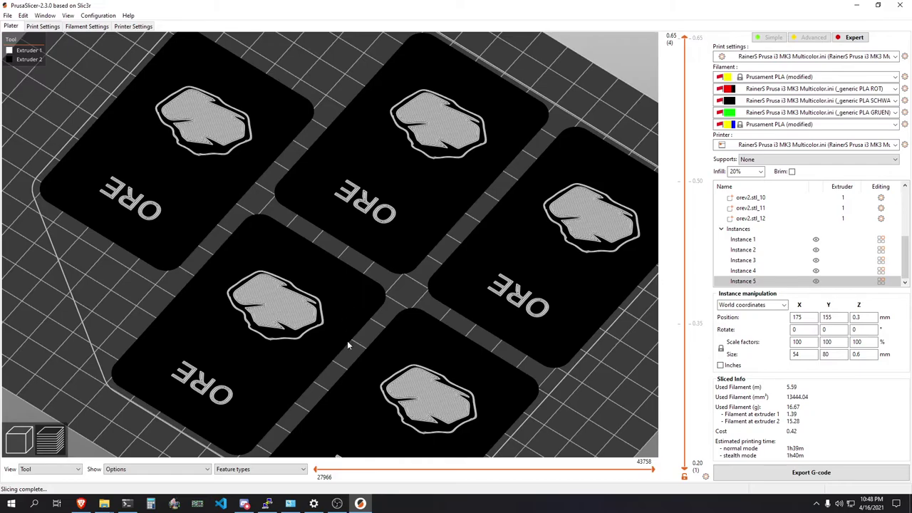
pyautogui.moveTo(372, 313)
pyautogui.mouseDown()
pyautogui.moveTo(371, 325)
pyautogui.moveTo(378, 316)
pyautogui.mouseUp()
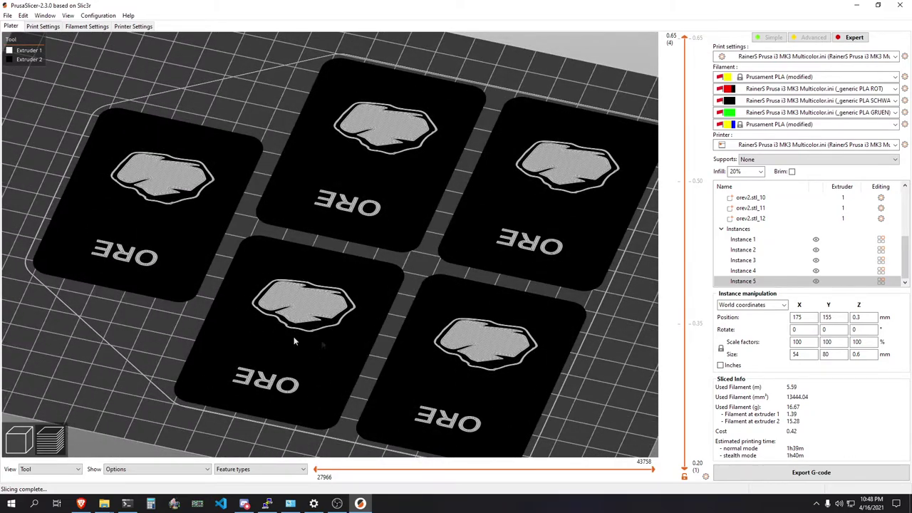
pyautogui.moveTo(189, 377); pyautogui.dragTo(267, 369)
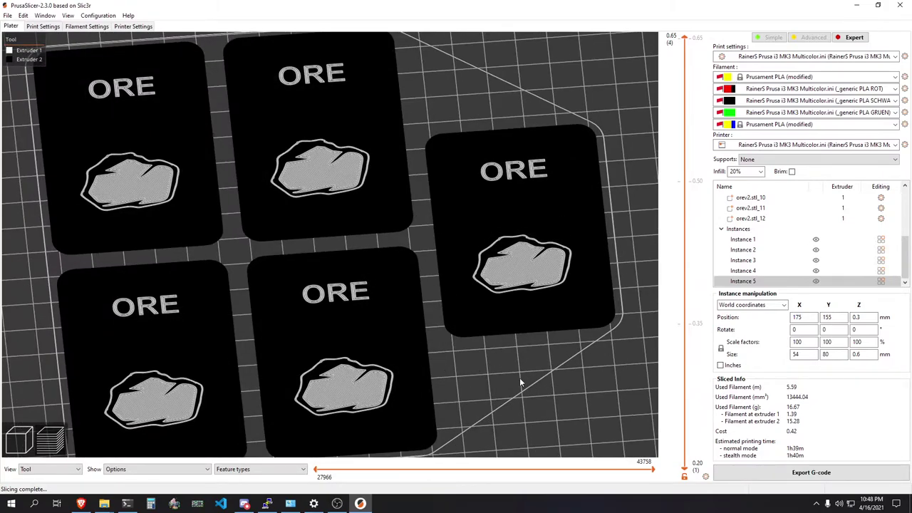